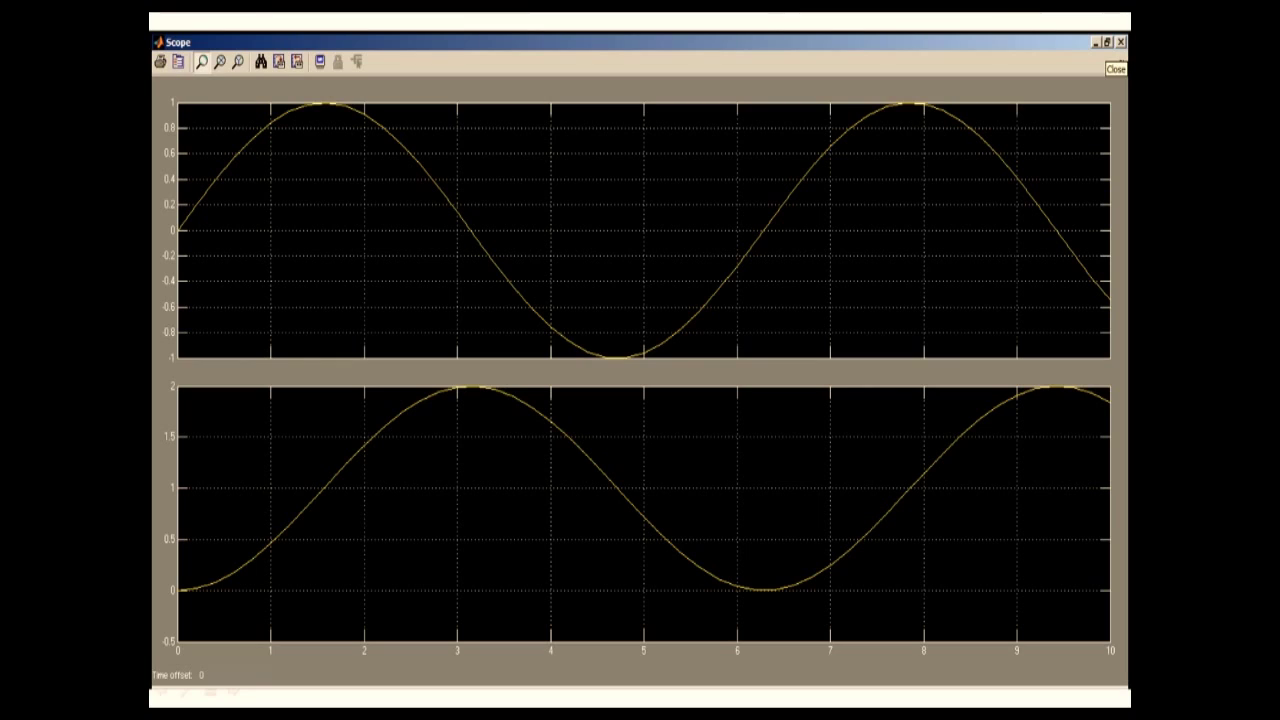
# - Close the Scope window and the existing untitled model without saving it
pyautogui.click(1120, 42)
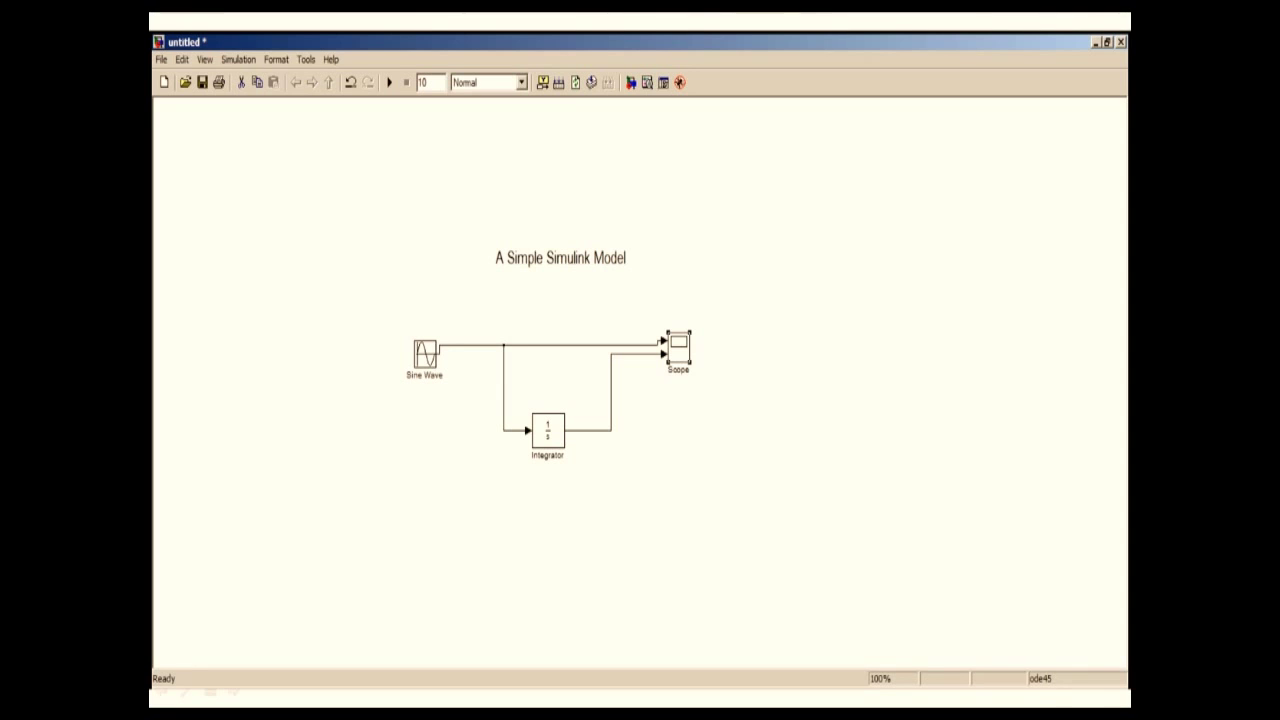
pyautogui.click(1120, 42)
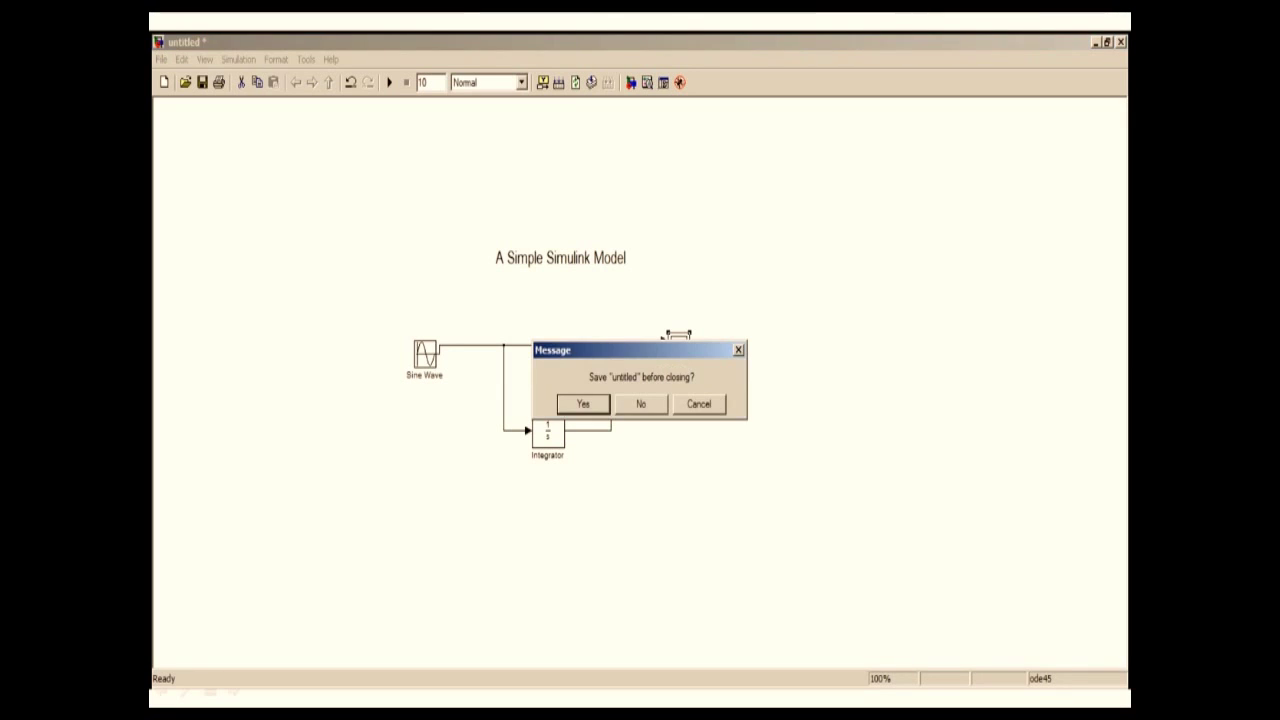
pyautogui.press('Tab')
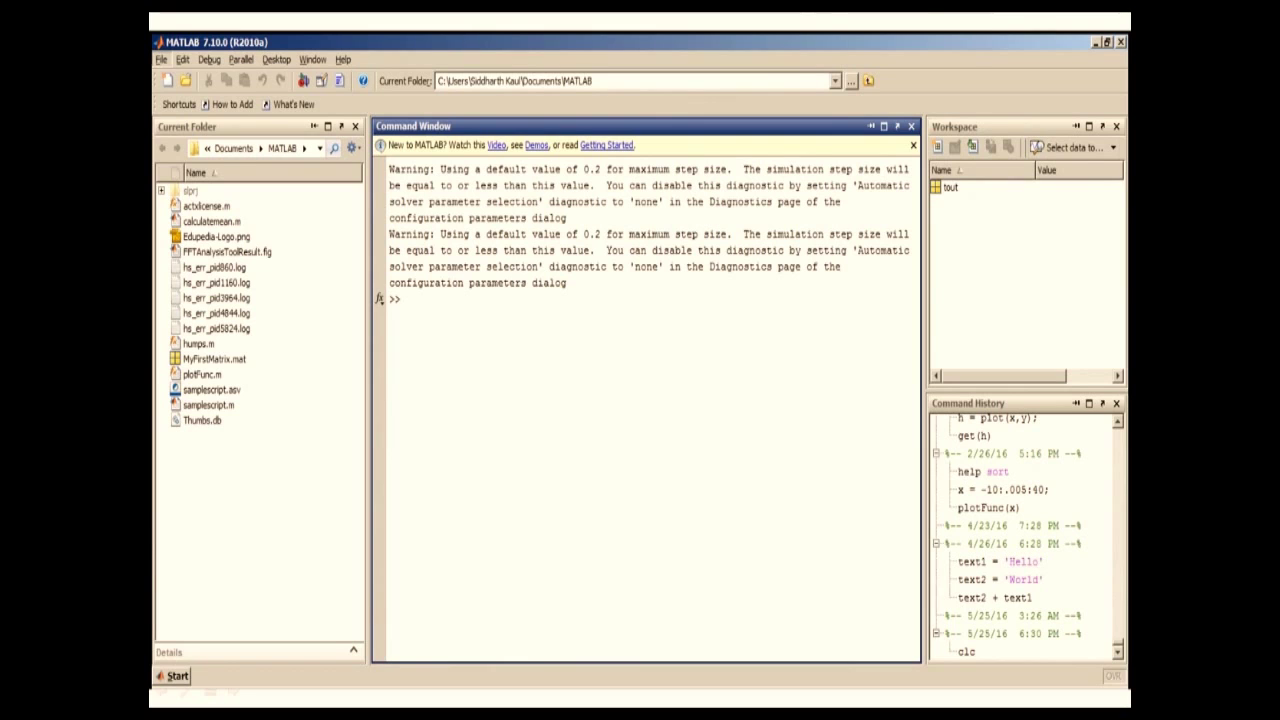
# - Create a new blank Simulink model and maximize its window
pyautogui.click(161, 59)
pyautogui.moveTo(176, 79)
pyautogui.click(333, 165)
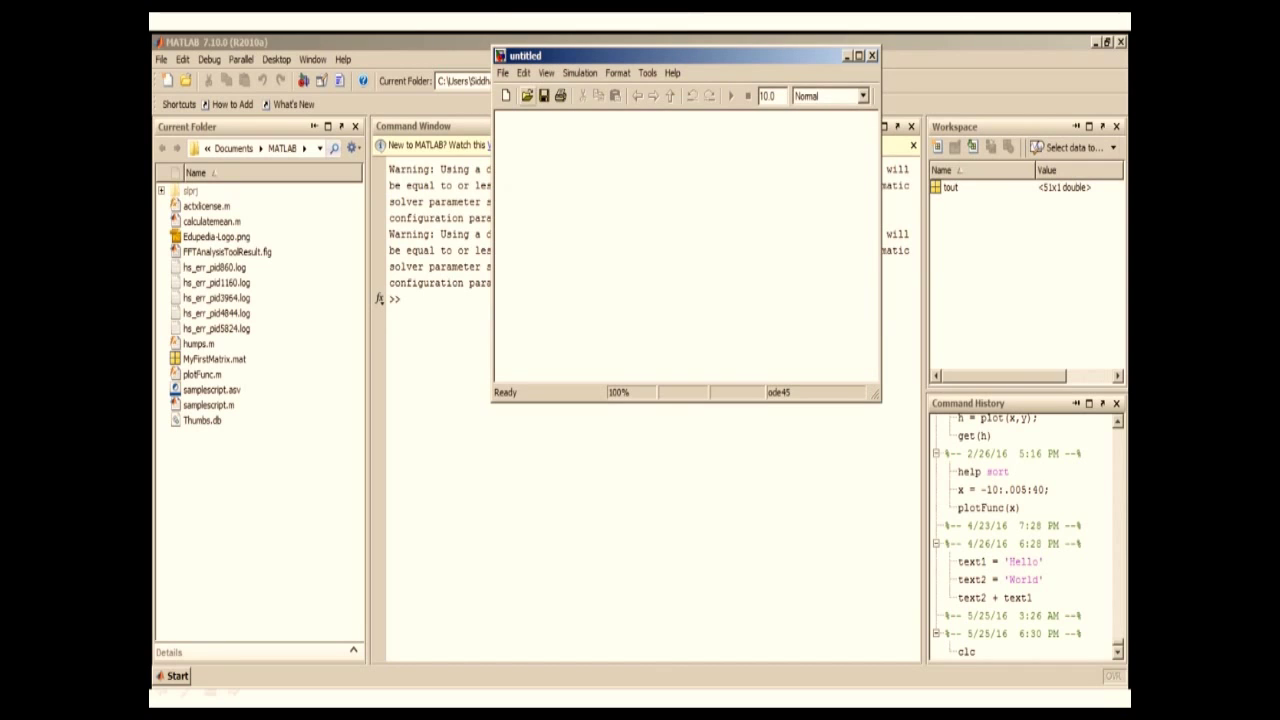
pyautogui.click(859, 56)
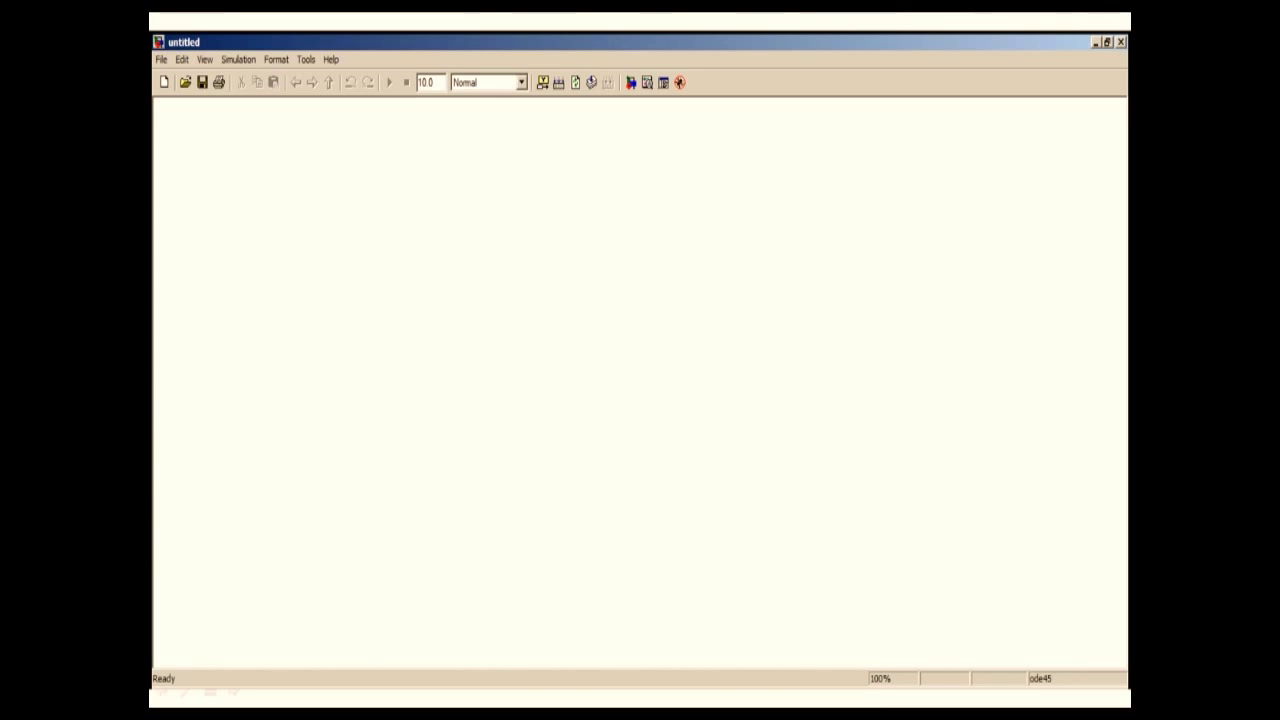
# - Open the Simulink Library Browser, look over its libraries, and place it as a smaller window beside the empty model canvas
pyautogui.click(631, 82)
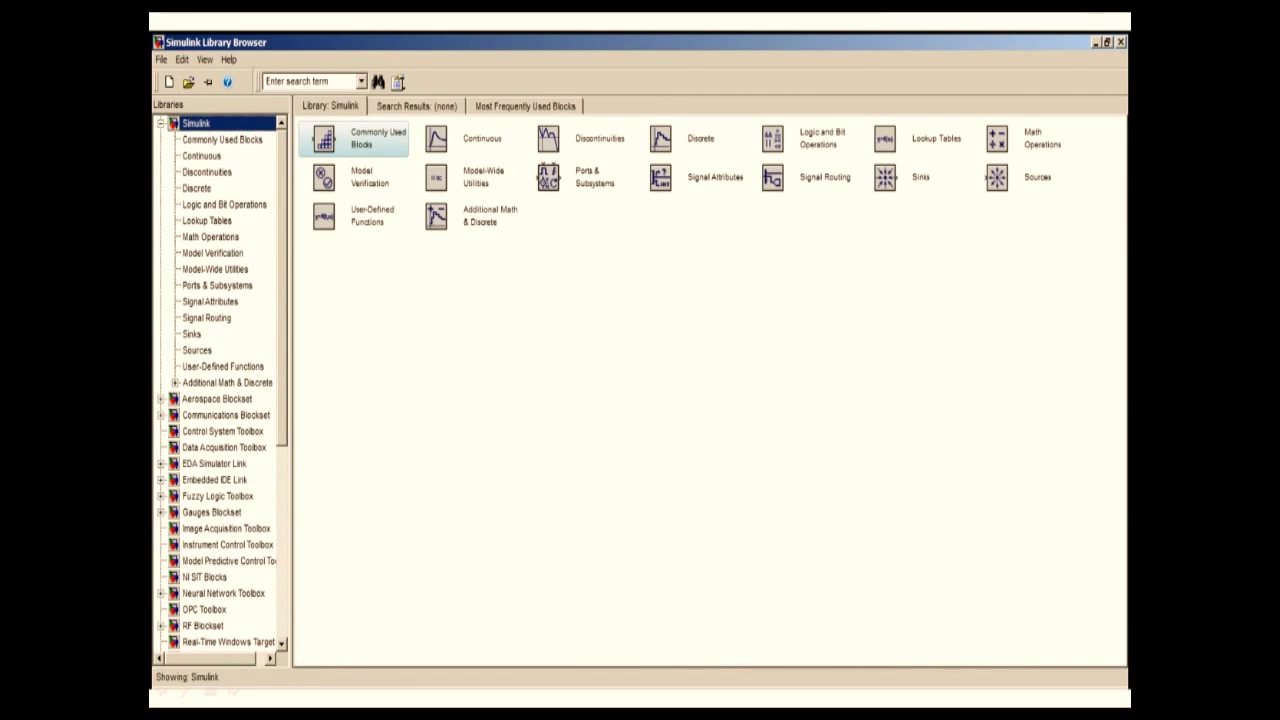
pyautogui.click(161, 123)
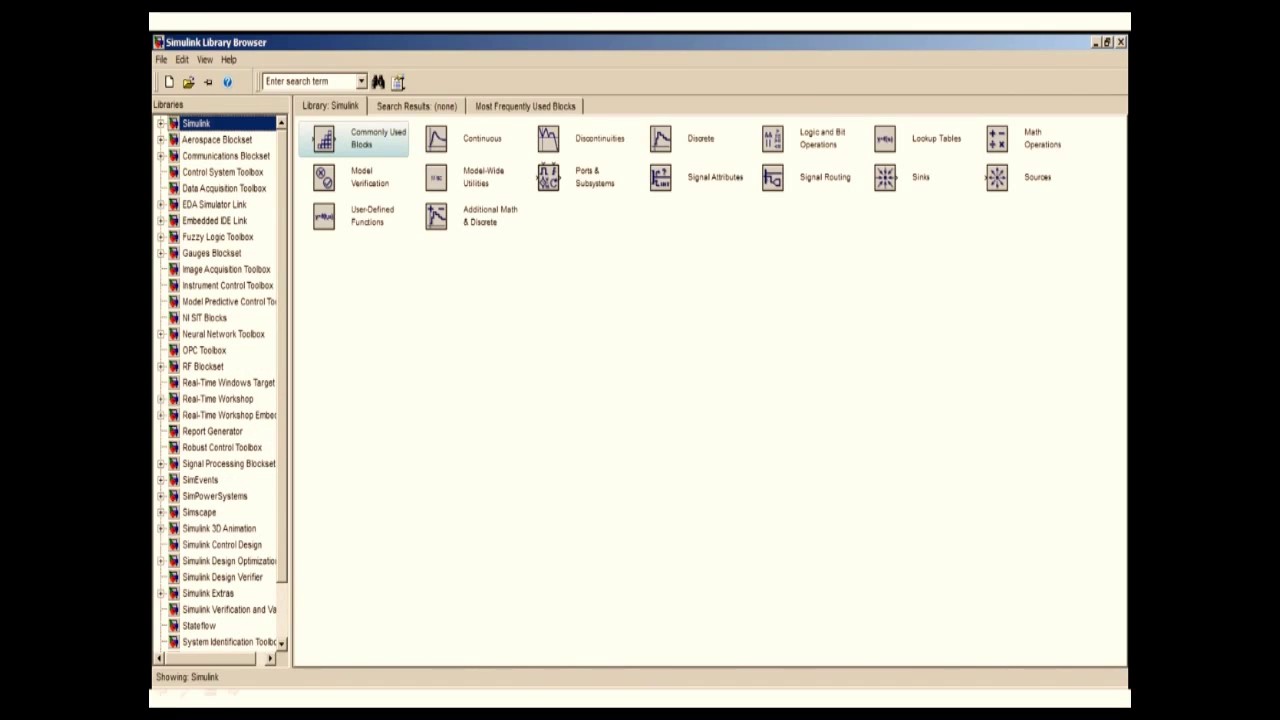
pyautogui.scroll(-2, 218, 385)
pyautogui.scroll(2, 218, 385)
pyautogui.click(1107, 42)
pyautogui.moveTo(725, 59); pyautogui.dragTo(152, 48)
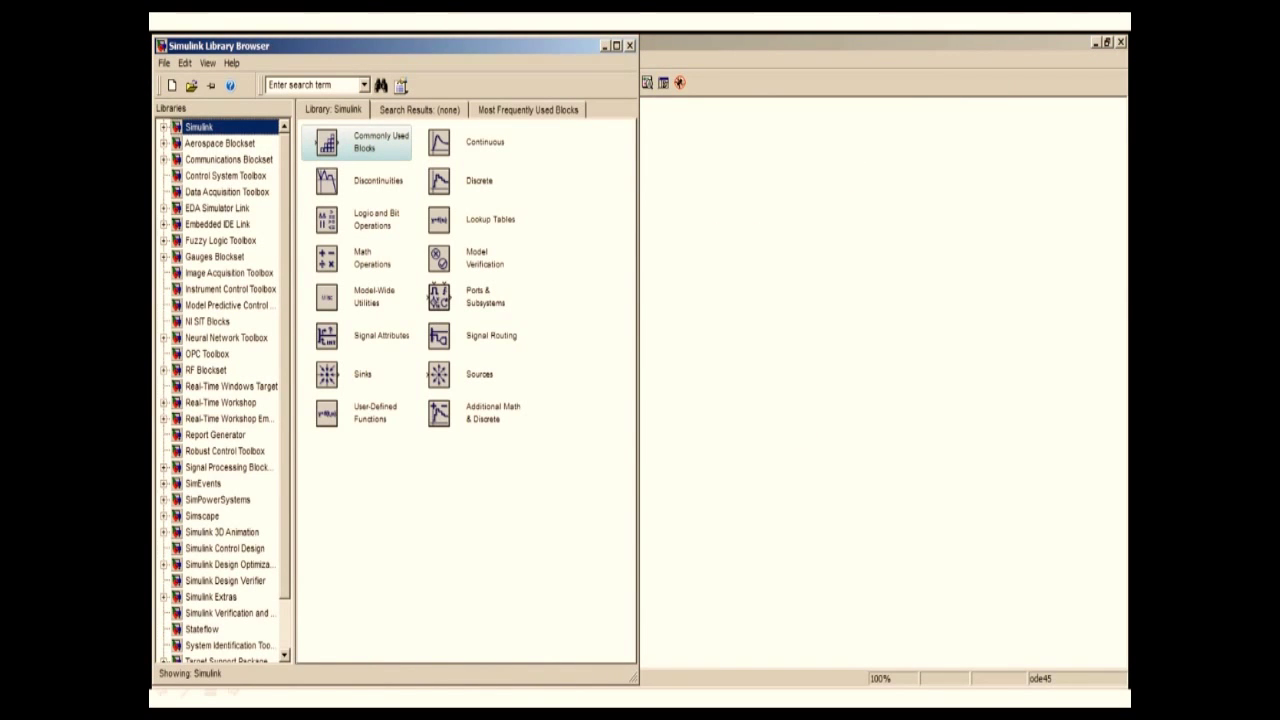
# - Add a Sine Wave block from the Simulink Sources library to the model
pyautogui.click(163, 127)
pyautogui.click(200, 354)
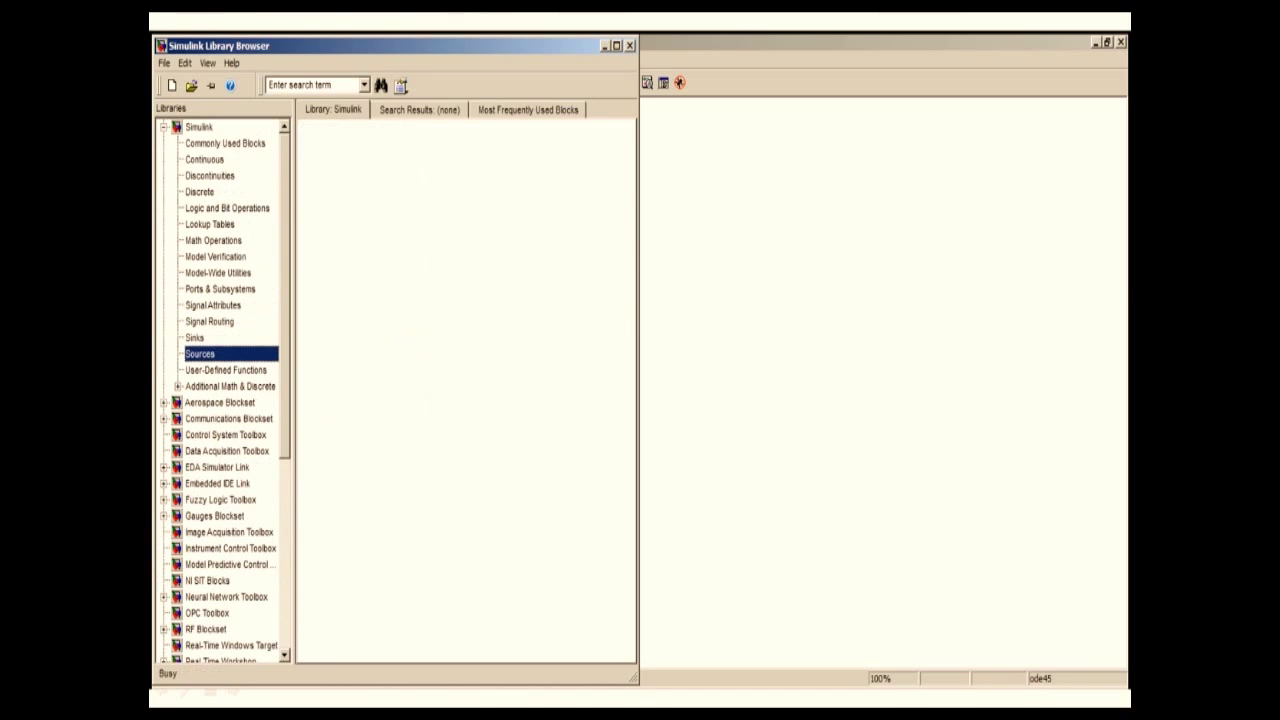
pyautogui.moveTo(327, 528); pyautogui.dragTo(796, 424)
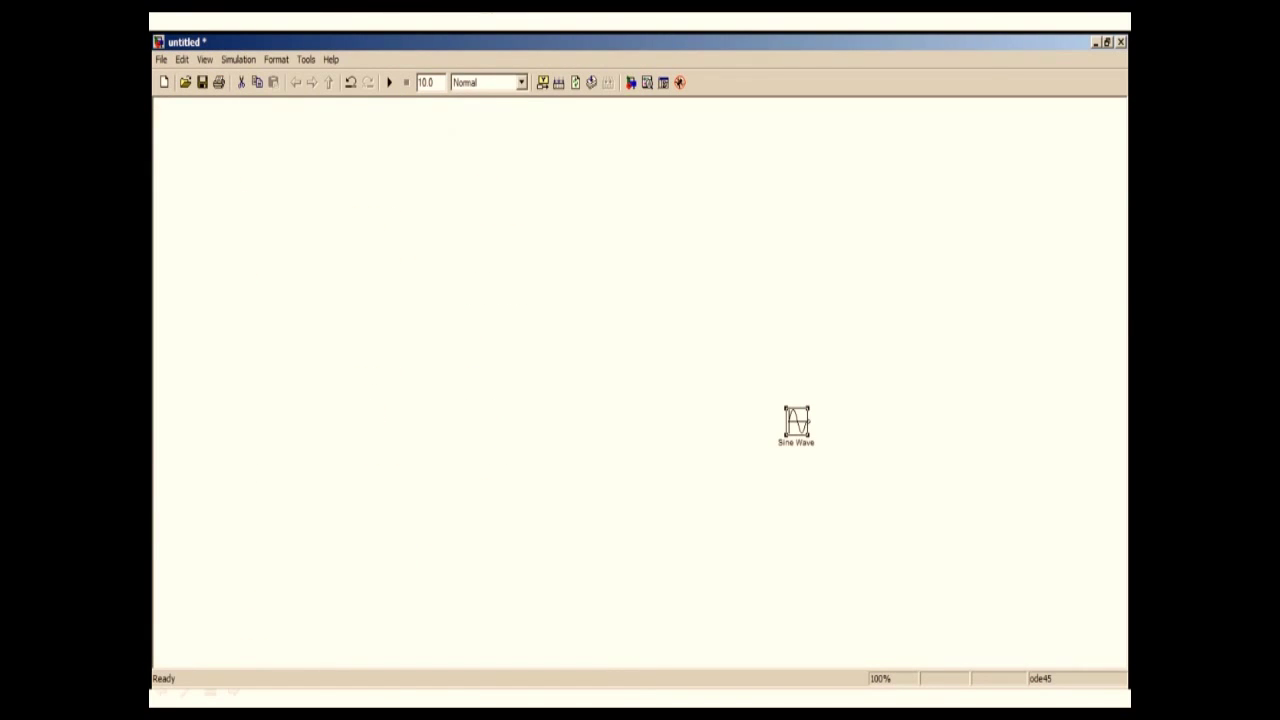
# - Search the block library for "integrator" and add the Simulink Continuous Integrator block above the Sine Wave block
pyautogui.click(430, 698)
pyautogui.click(486, 666)
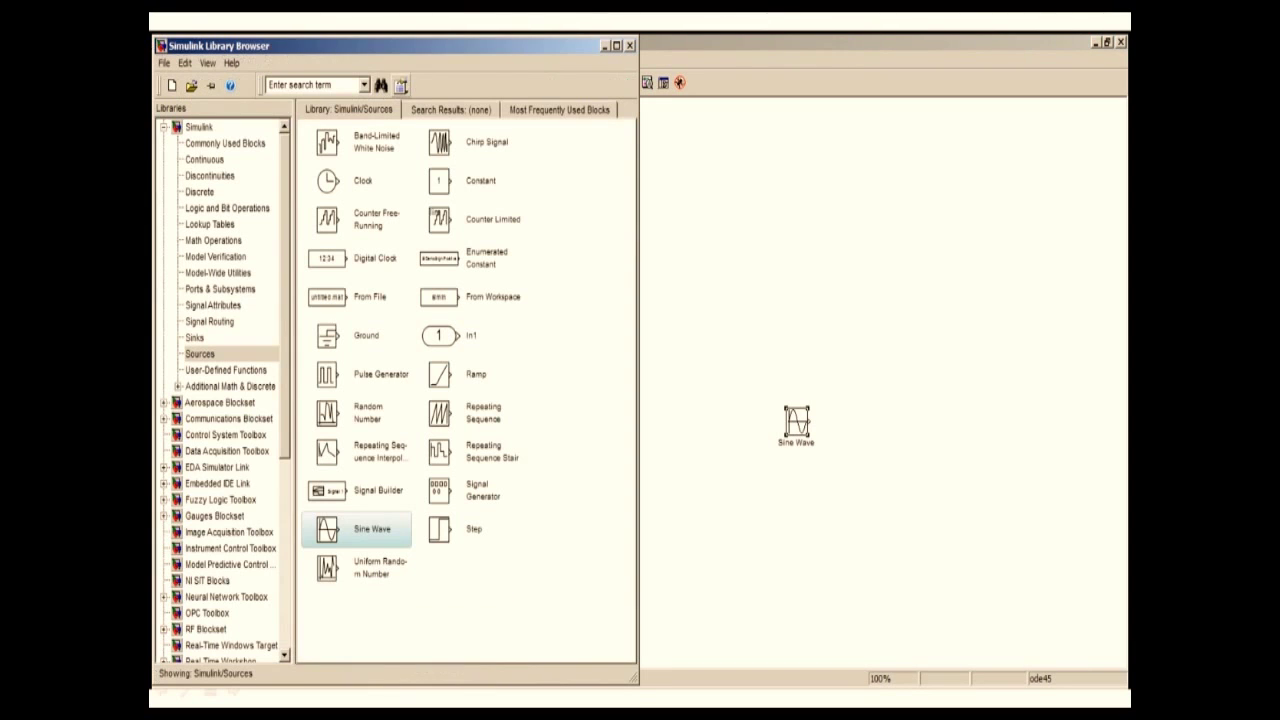
pyautogui.moveTo(268, 85); pyautogui.dragTo(333, 85)
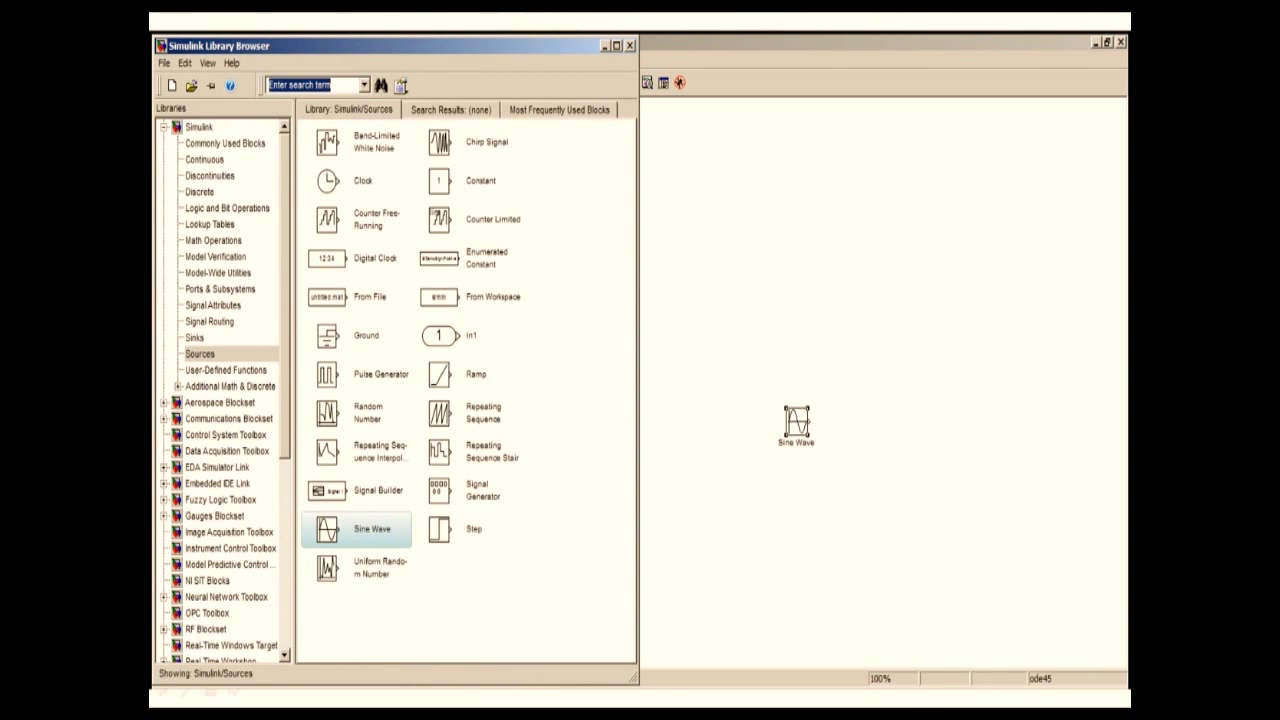
pyautogui.write('integrator')
pyautogui.press('Return')
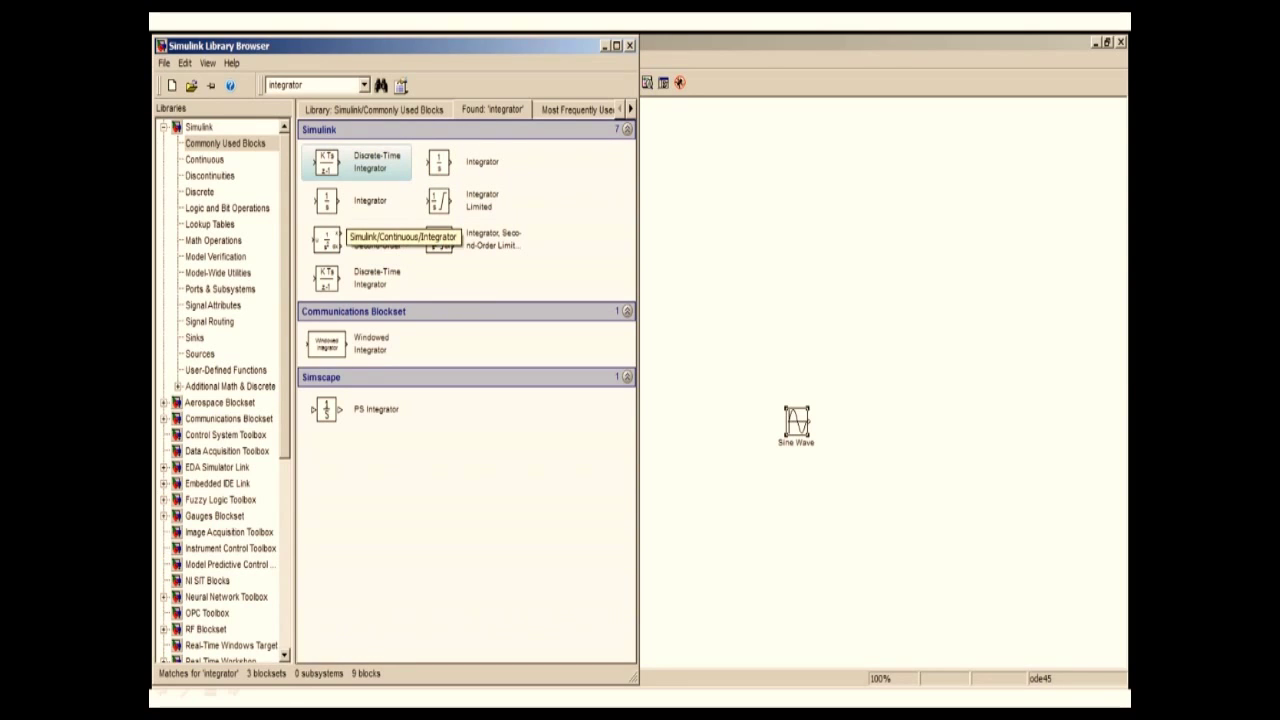
pyautogui.click(327, 200)
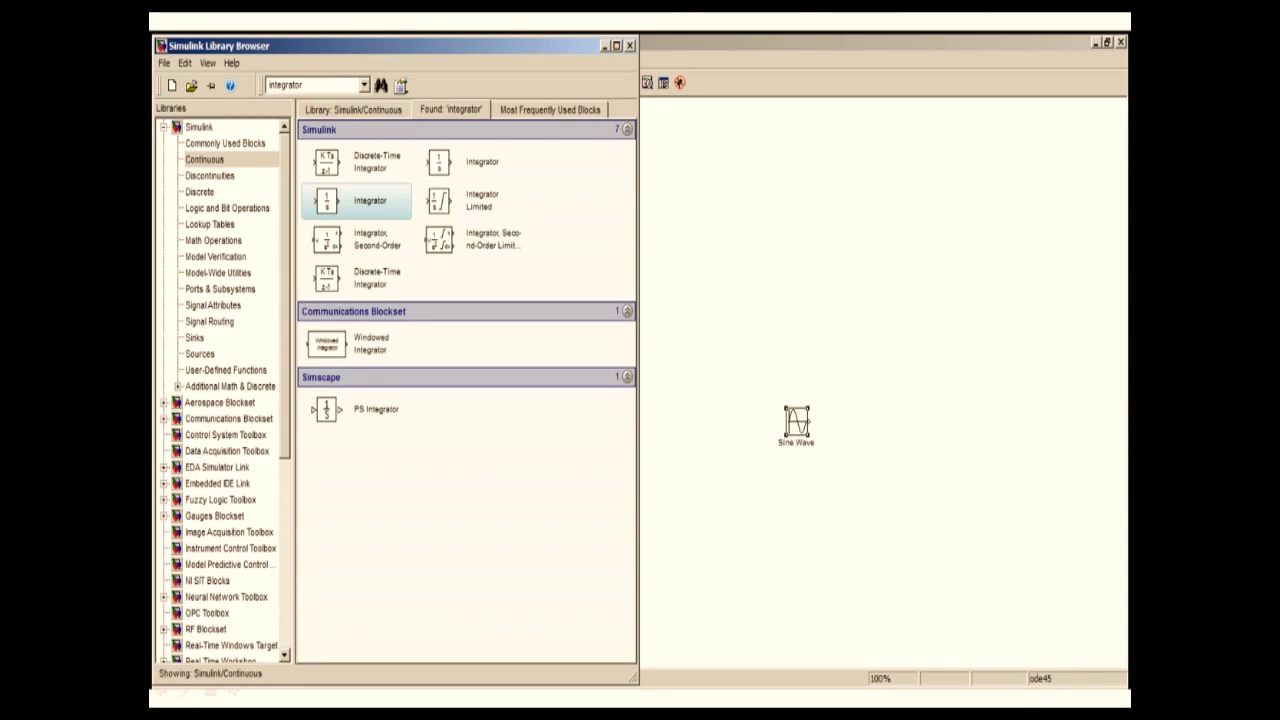
pyautogui.moveTo(327, 200); pyautogui.dragTo(800, 318)
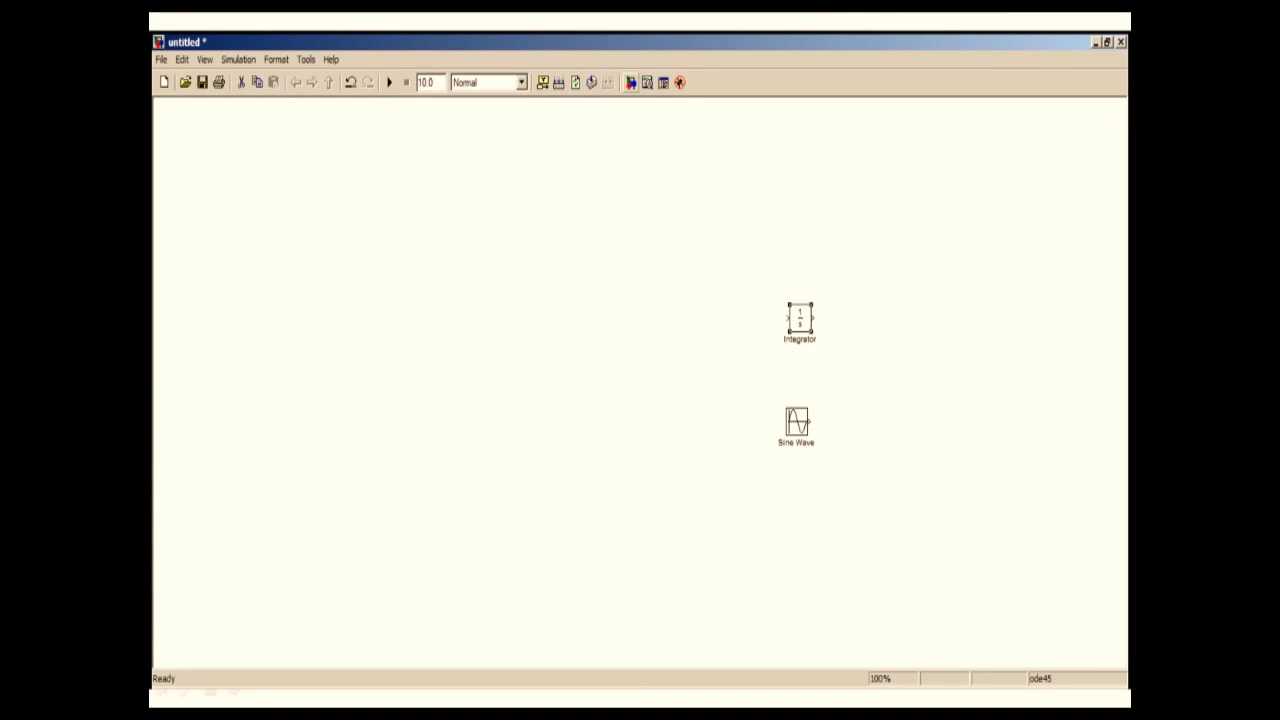
# - Search the block library for "scope" and add the Simulink Scope block above the Integrator
pyautogui.click(631, 82)
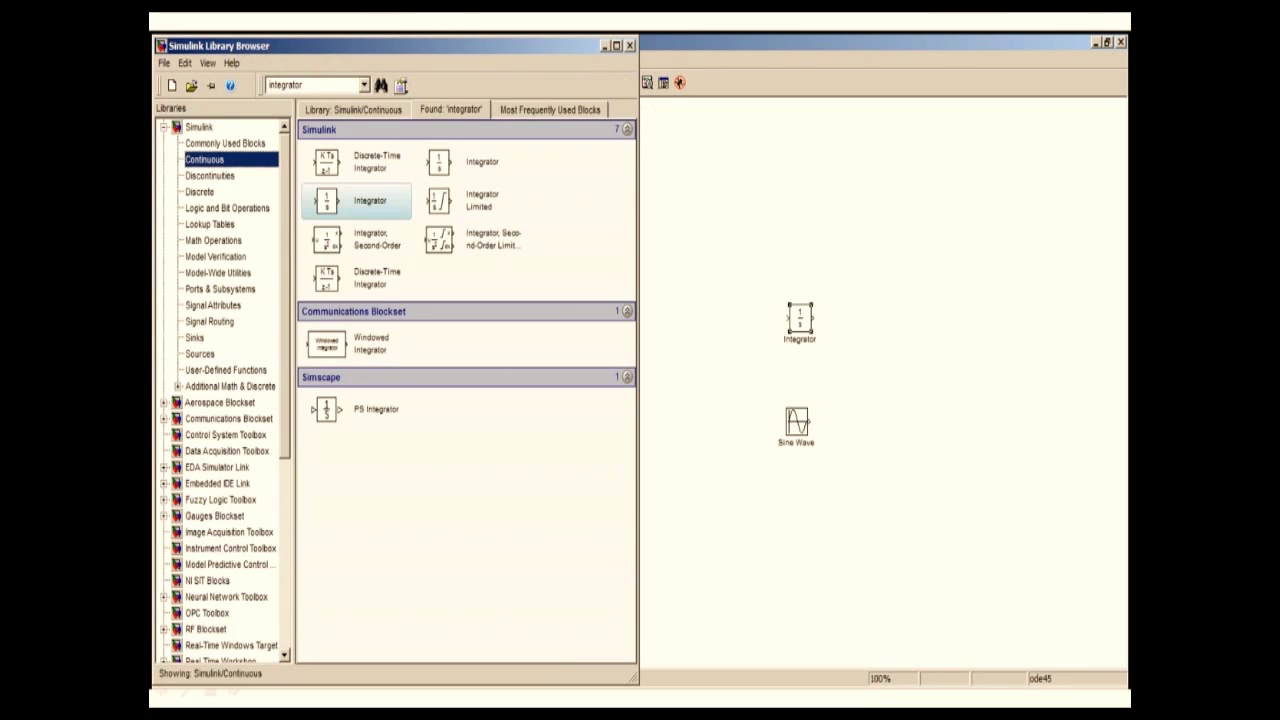
pyautogui.doubleClick(286, 85)
pyautogui.write('scope')
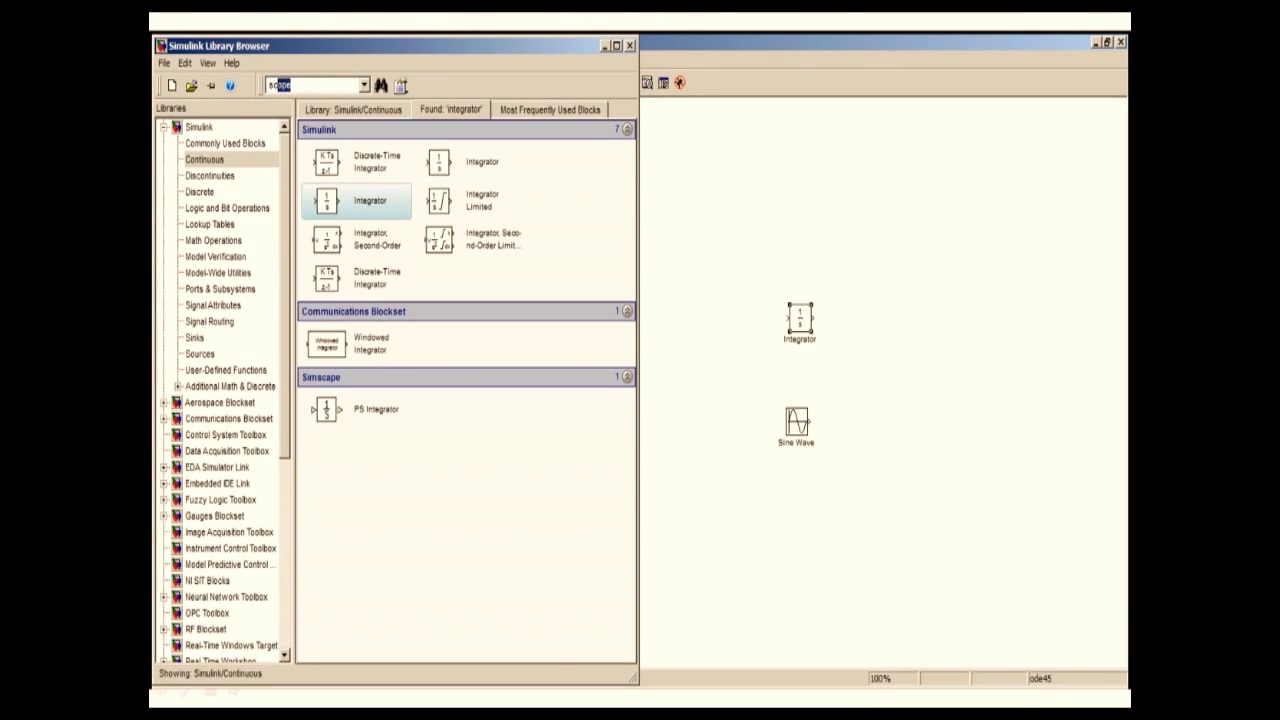
pyautogui.press('Return')
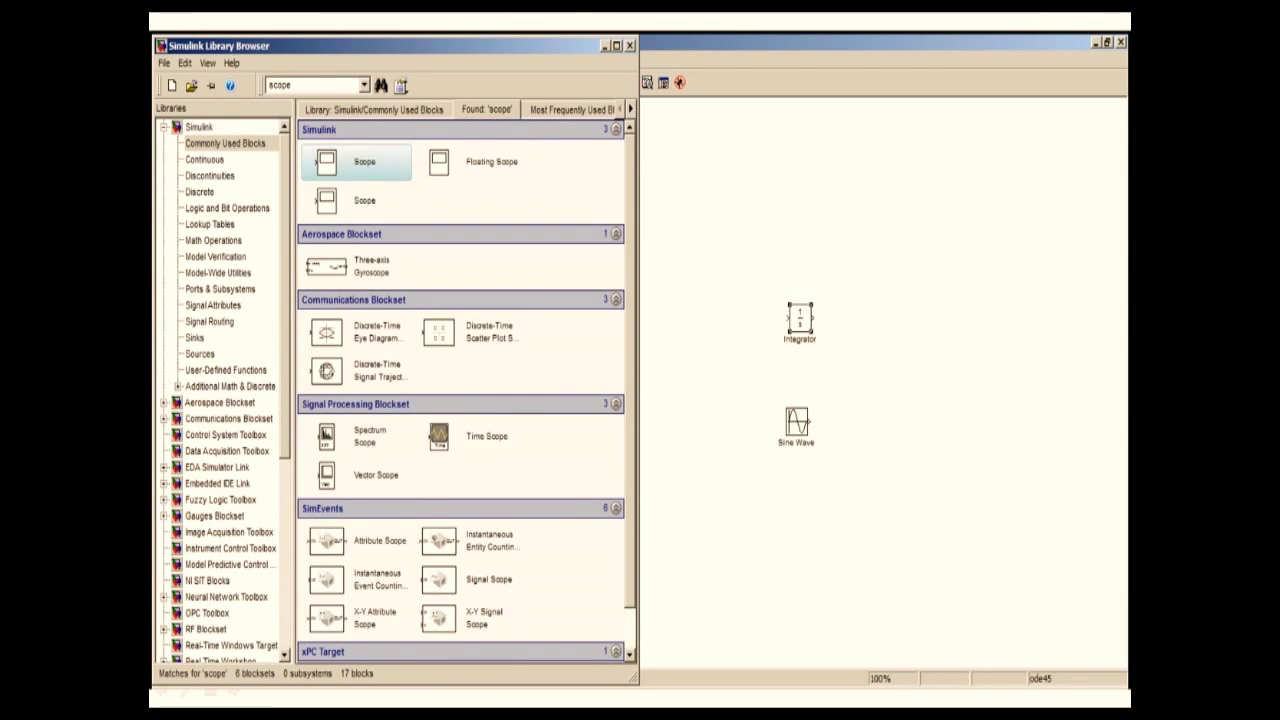
pyautogui.moveTo(327, 162); pyautogui.dragTo(775, 237)
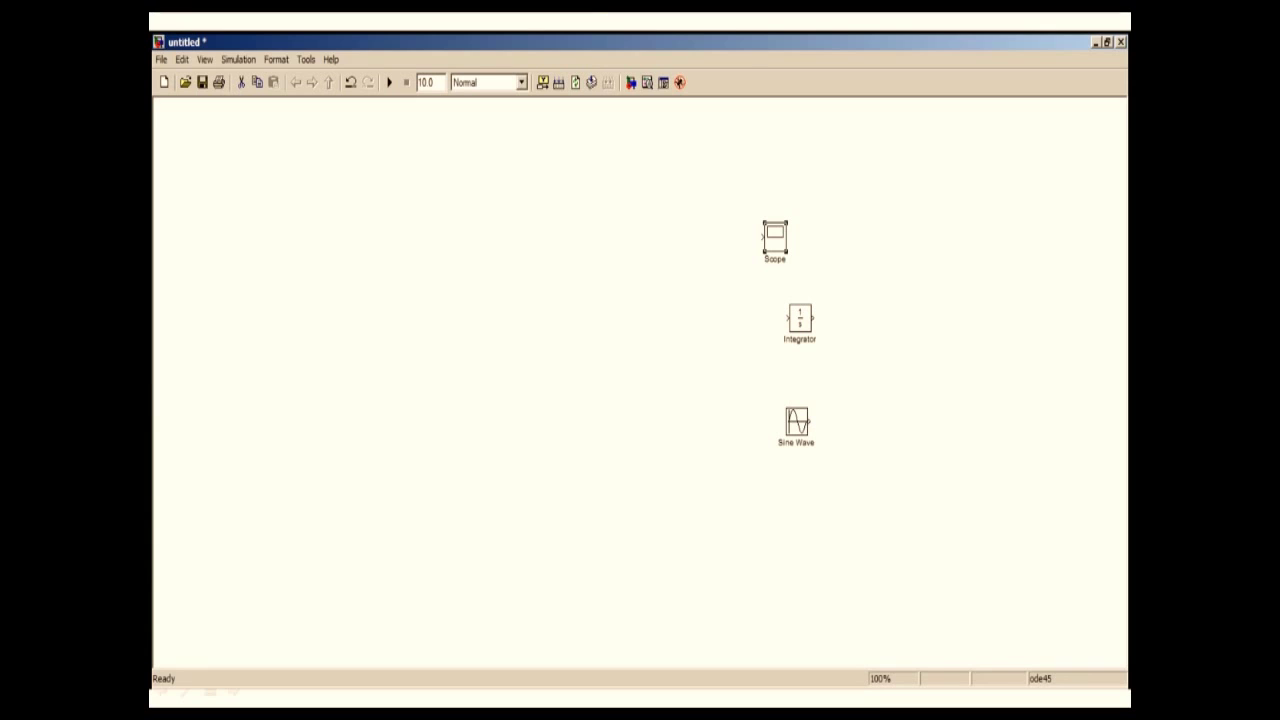
# - Arrange the blocks with Sine Wave on the left, Scope level with it on the right, and Integrator below and between them
pyautogui.moveTo(797, 421); pyautogui.dragTo(679, 393)
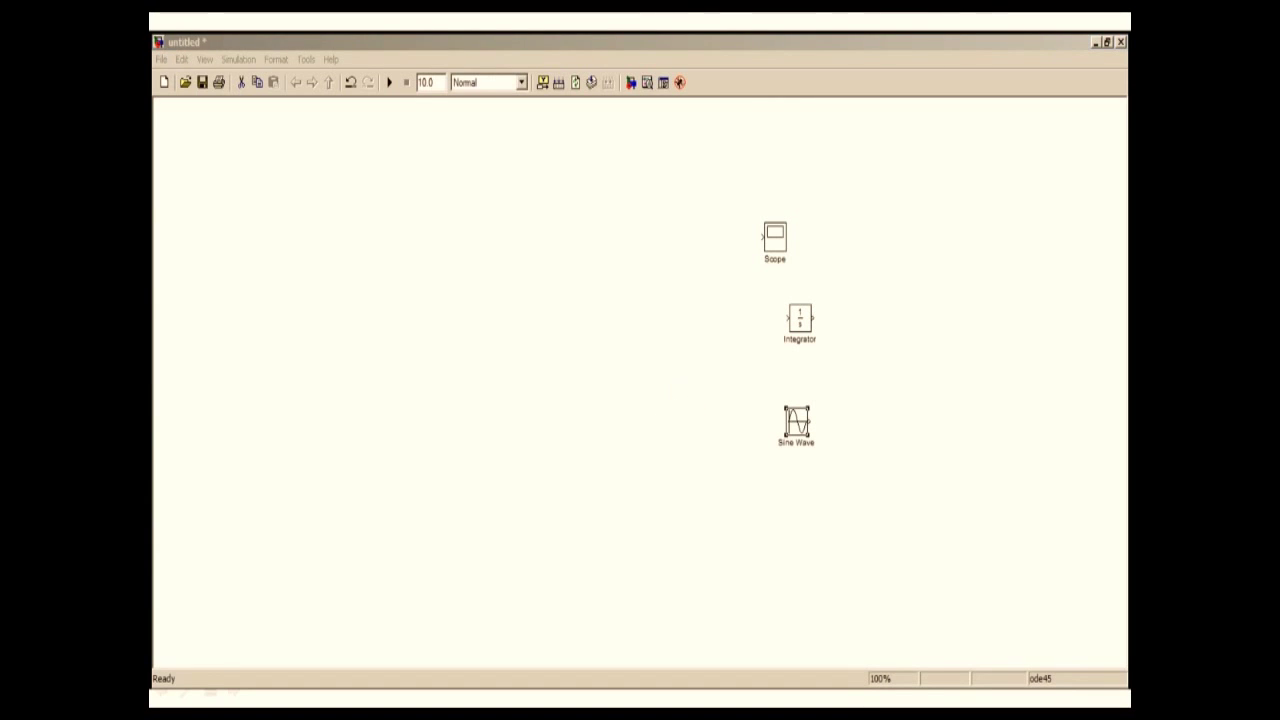
pyautogui.moveTo(797, 421); pyautogui.dragTo(682, 396)
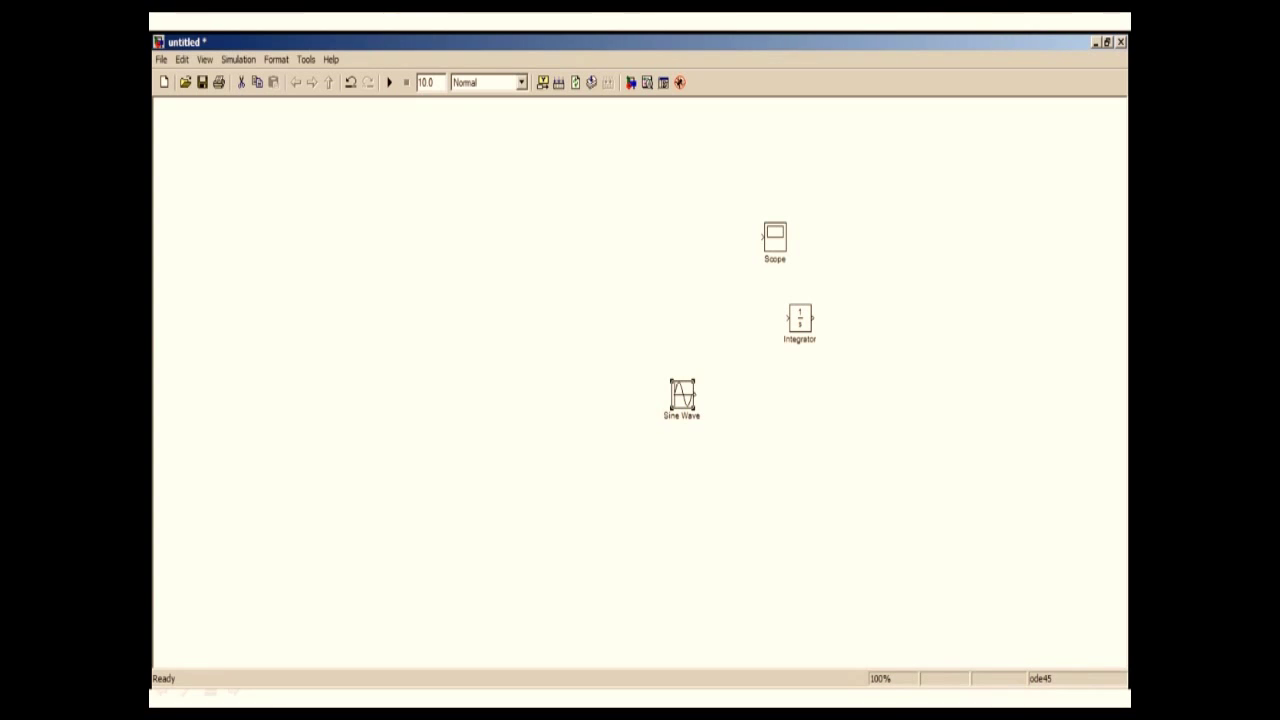
pyautogui.moveTo(682, 395); pyautogui.dragTo(493, 336)
pyautogui.click(800, 318)
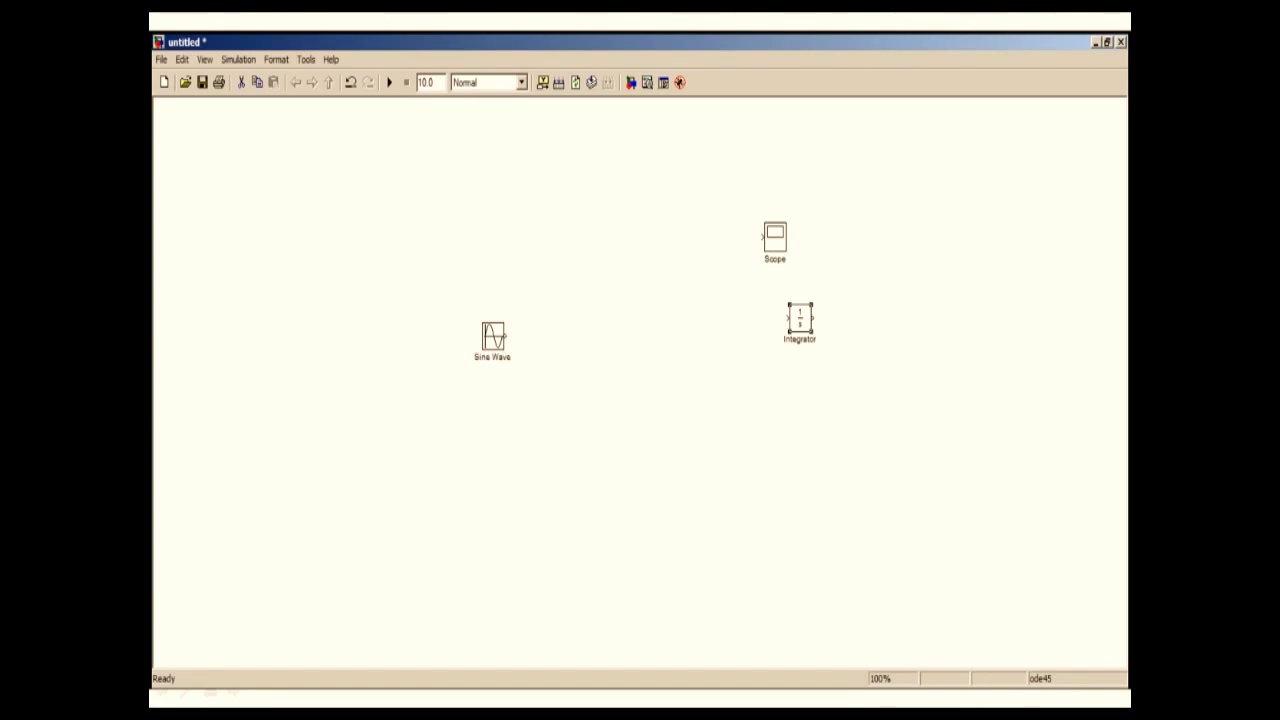
pyautogui.moveTo(800, 318); pyautogui.dragTo(650, 410)
pyautogui.click(775, 237)
pyautogui.moveTo(507, 336); pyautogui.dragTo(735, 336)
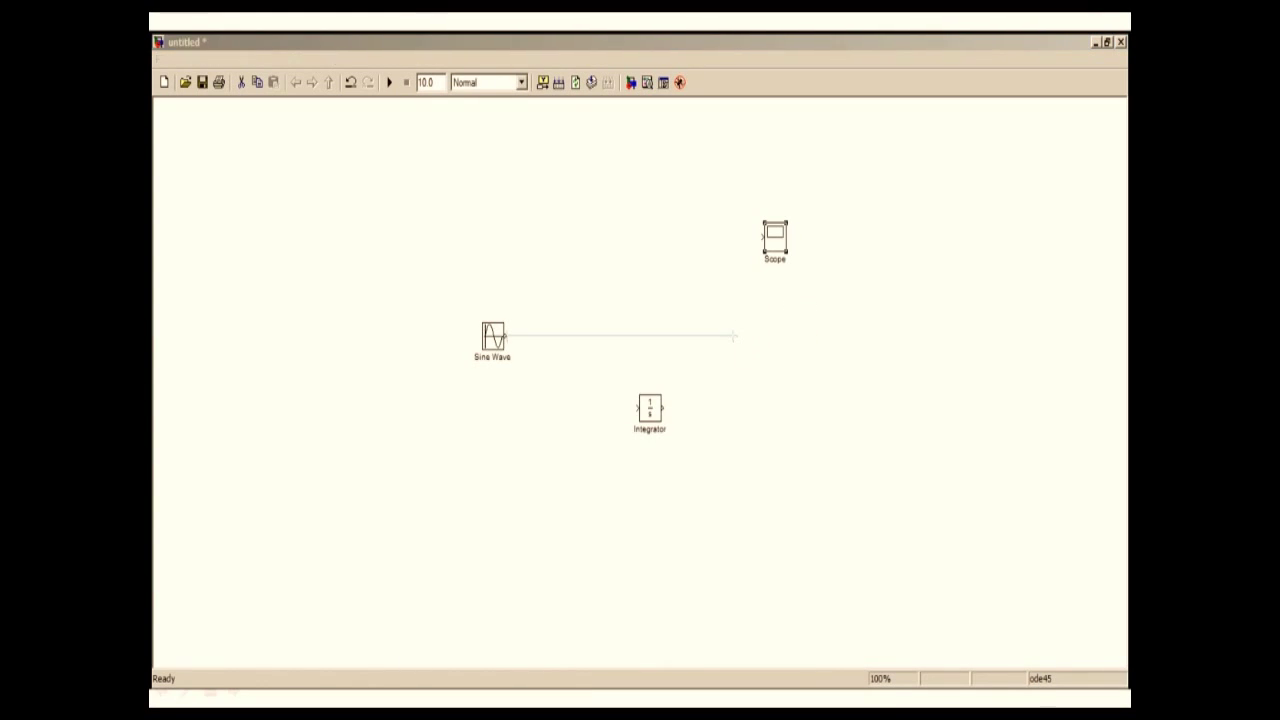
pyautogui.moveTo(775, 237); pyautogui.dragTo(750, 336)
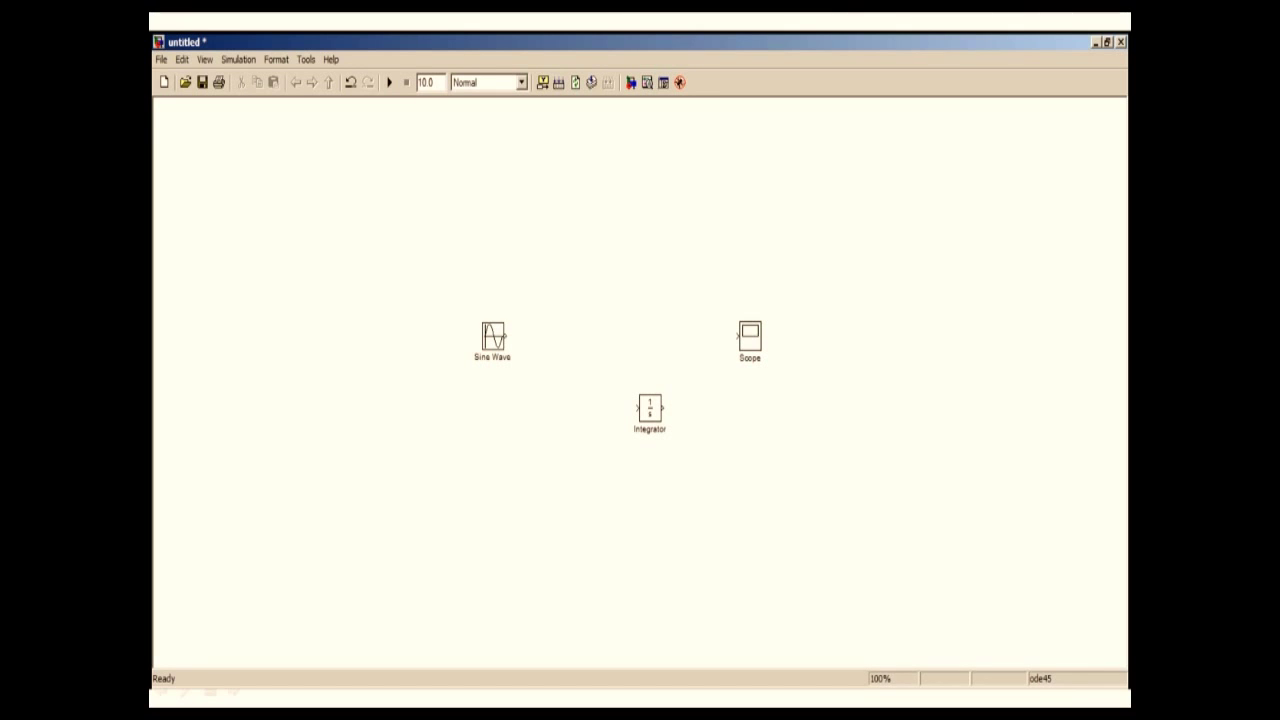
# - Connect the Sine Wave output to the Scope input and branch that signal line to the Integrator input
pyautogui.moveTo(527, 336); pyautogui.dragTo(736, 336)
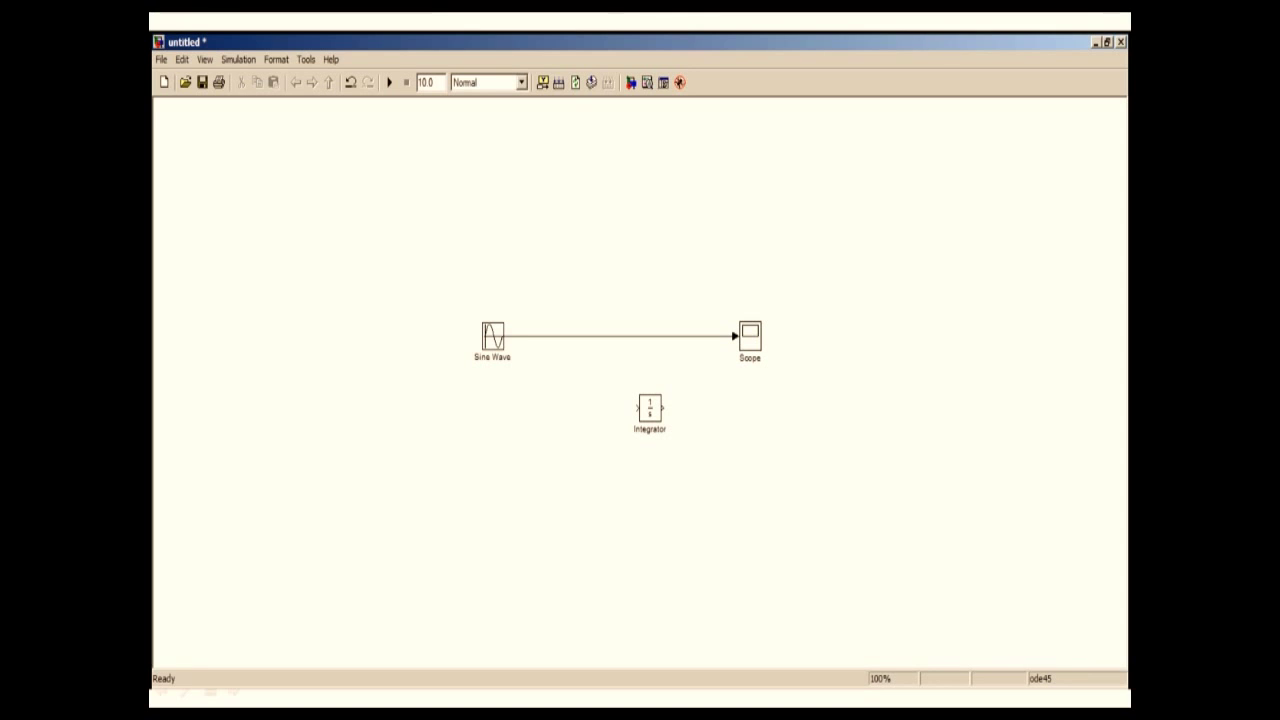
pyautogui.moveTo(575, 365); pyautogui.dragTo(636, 407)
# - Set the Scope's number of axes to 2 and connect its second input to the Integrator output
pyautogui.click(750, 337)
pyautogui.doubleClick(750, 337)
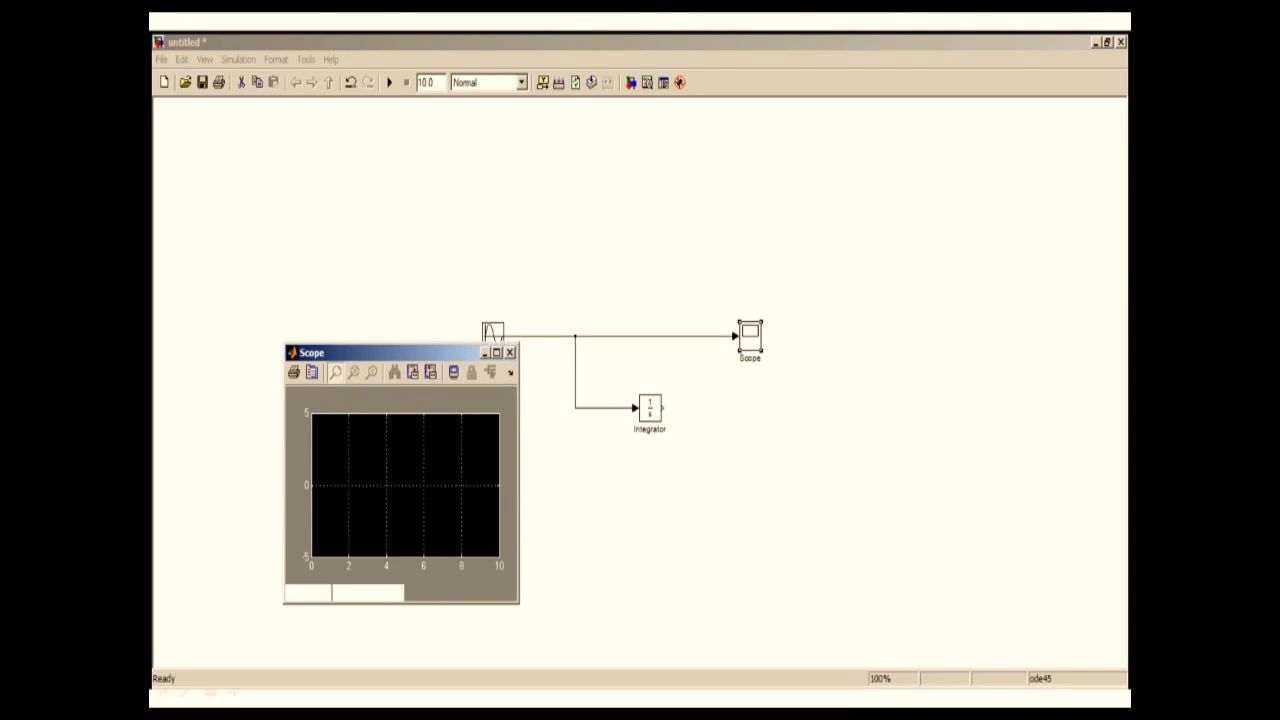
pyautogui.click(496, 352)
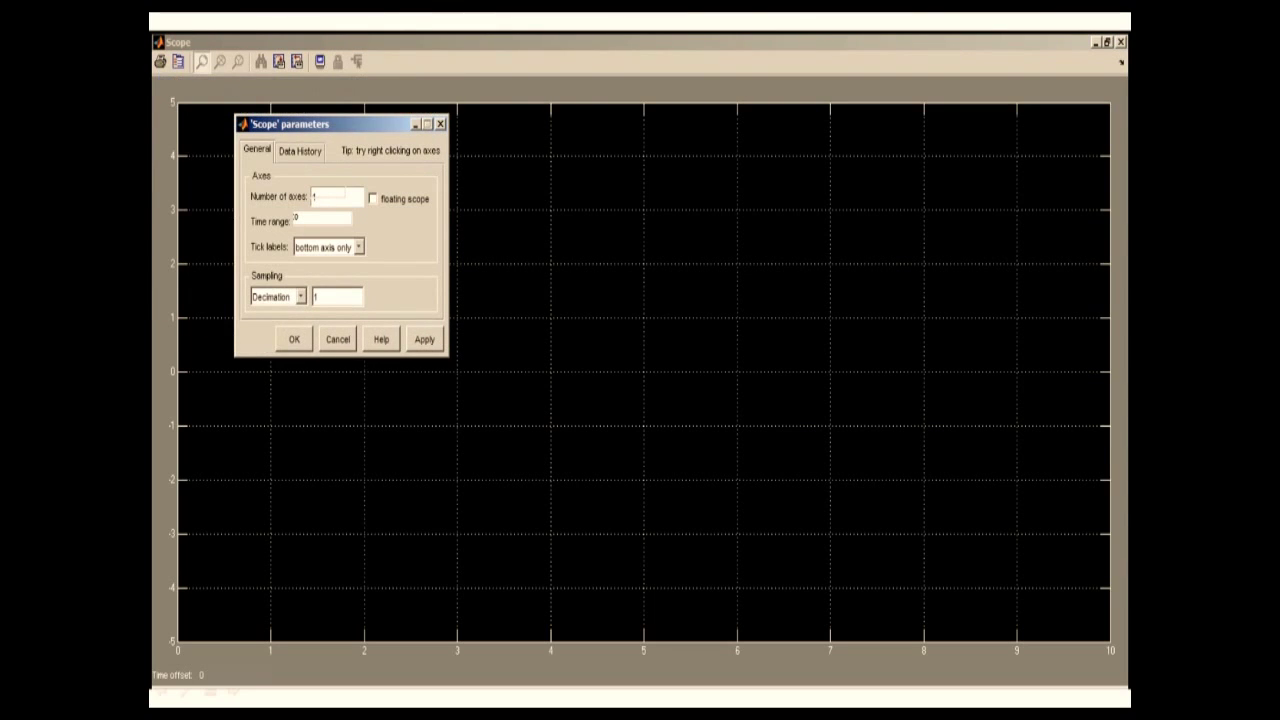
pyautogui.doubleClick(330, 196)
pyautogui.write('2')
pyautogui.click(425, 340)
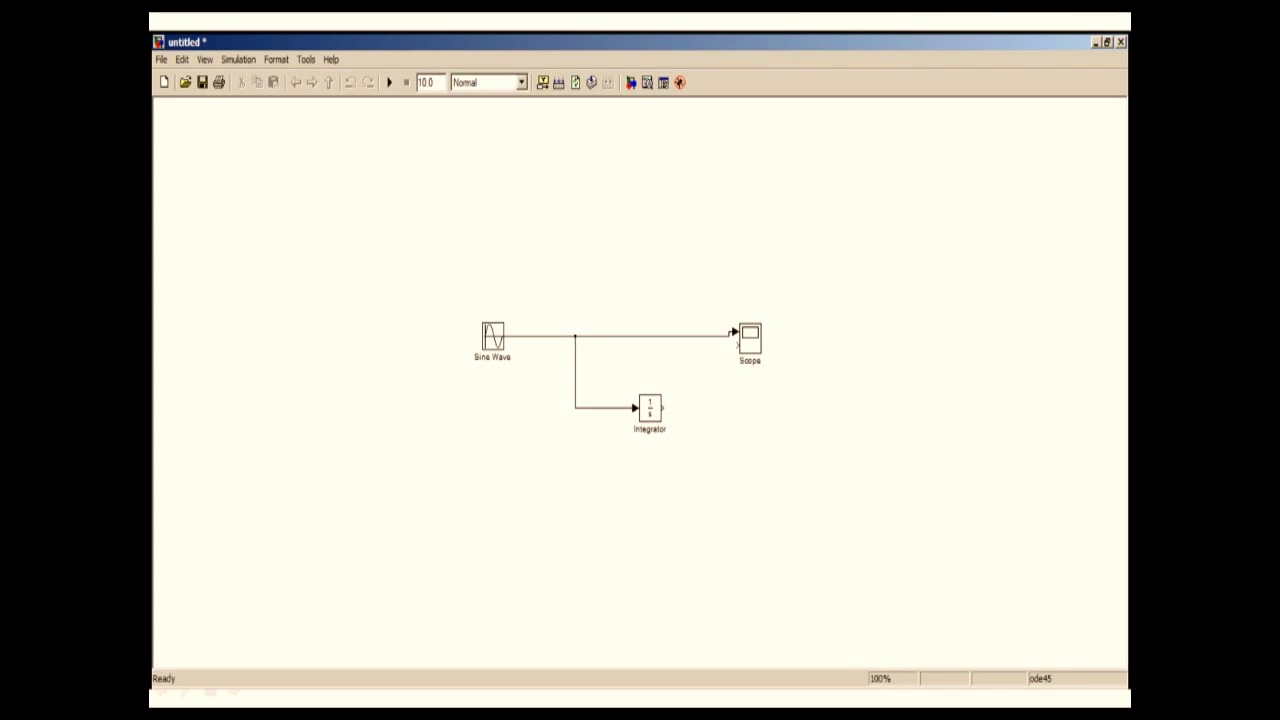
pyautogui.moveTo(737, 345); pyautogui.dragTo(664, 407)
# - Review the Sine Wave block's amplitude, bias, frequency, phase and sample time parameters, keeping them as they are
pyautogui.click(493, 336)
pyautogui.doubleClick(493, 336)
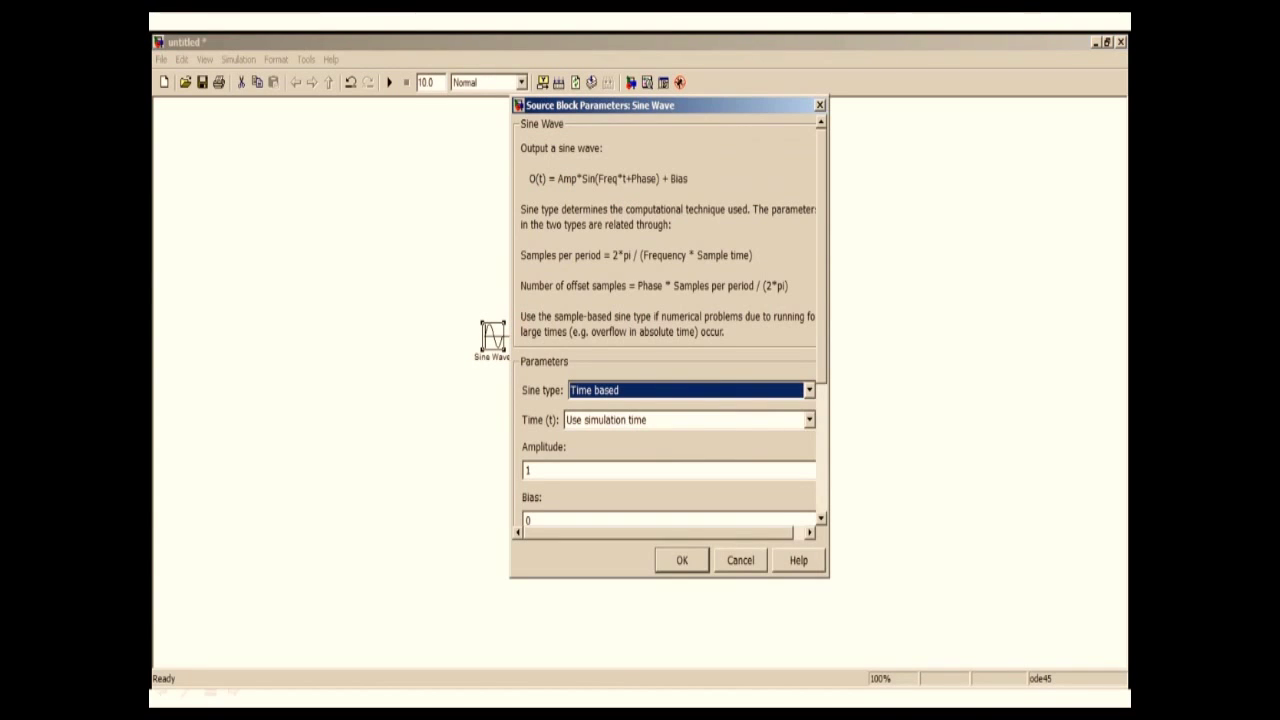
pyautogui.moveTo(600, 105); pyautogui.dragTo(525, 105)
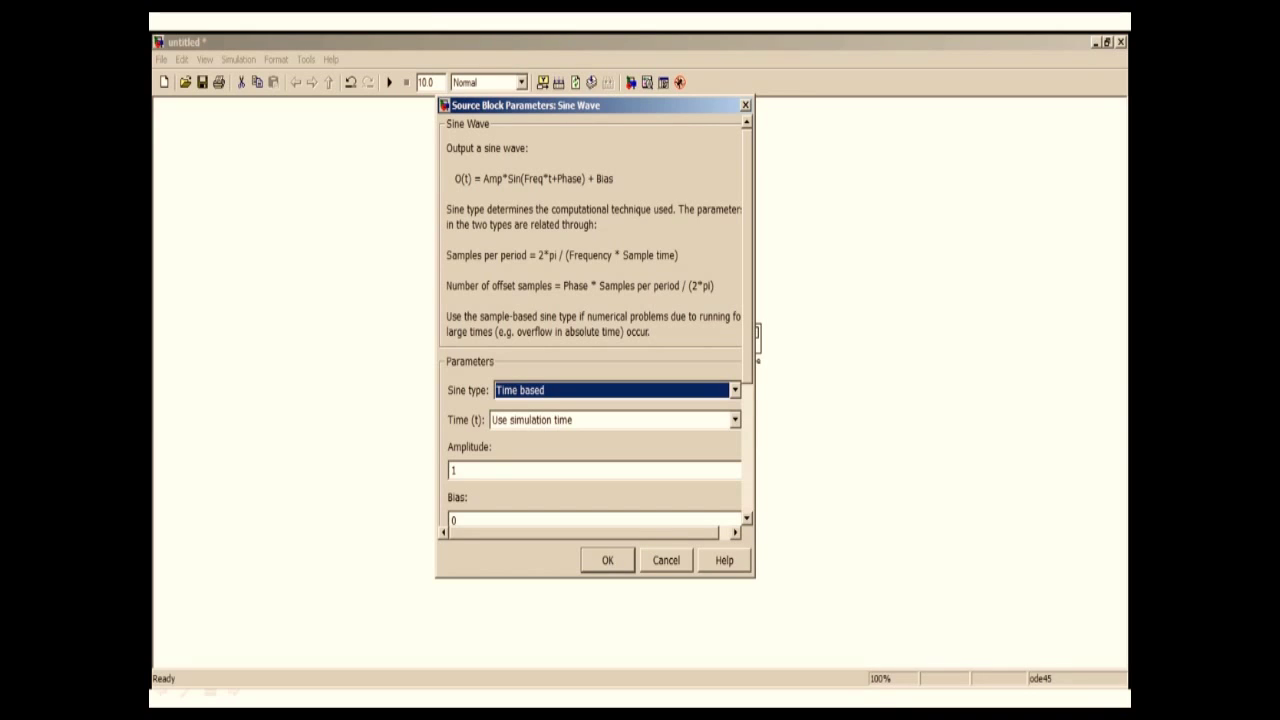
pyautogui.scroll(-3, 594, 320)
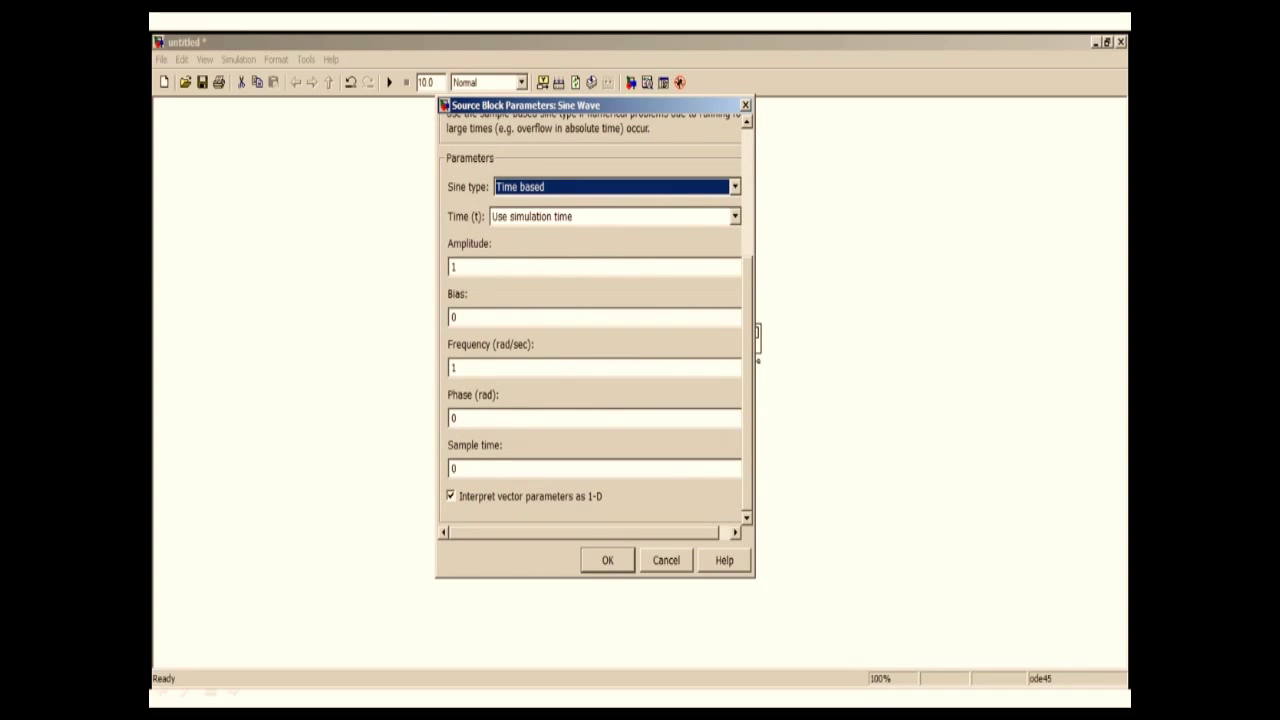
pyautogui.click(608, 560)
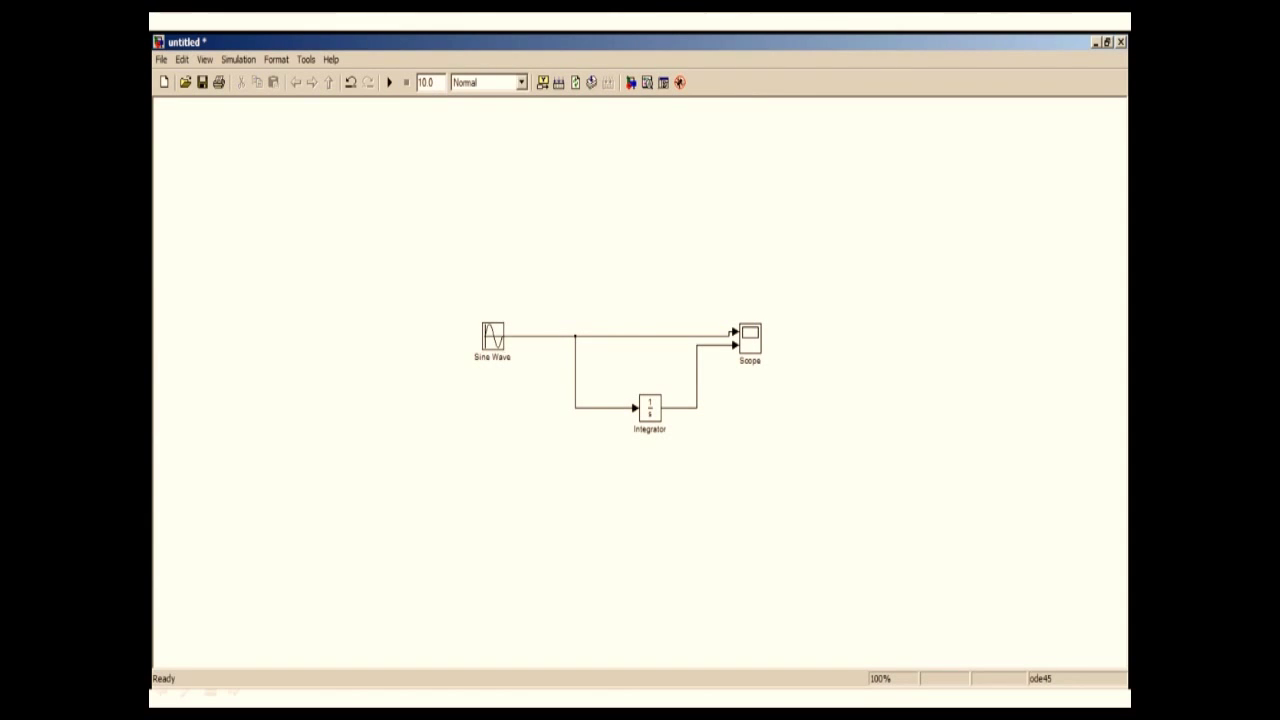
# - Review the Integrator block's parameters, including the initial condition, and keep them as they are
pyautogui.click(650, 408)
pyautogui.doubleClick(650, 408)
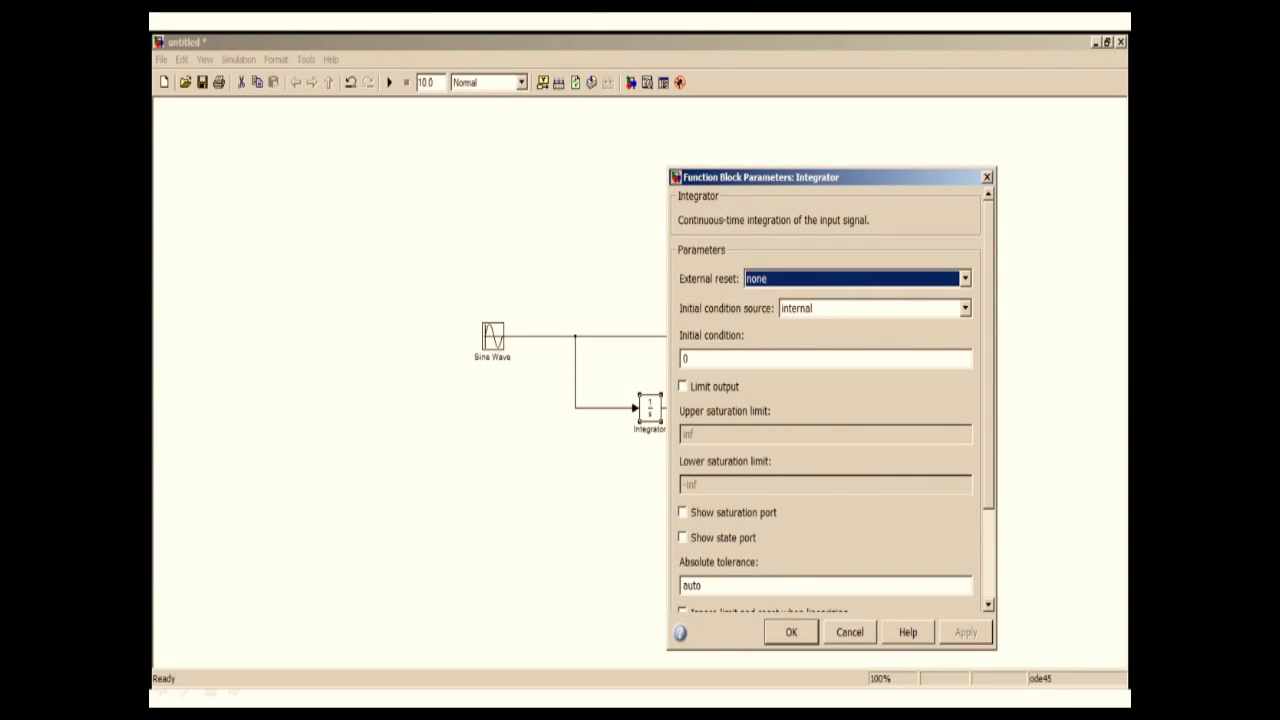
pyautogui.click(791, 632)
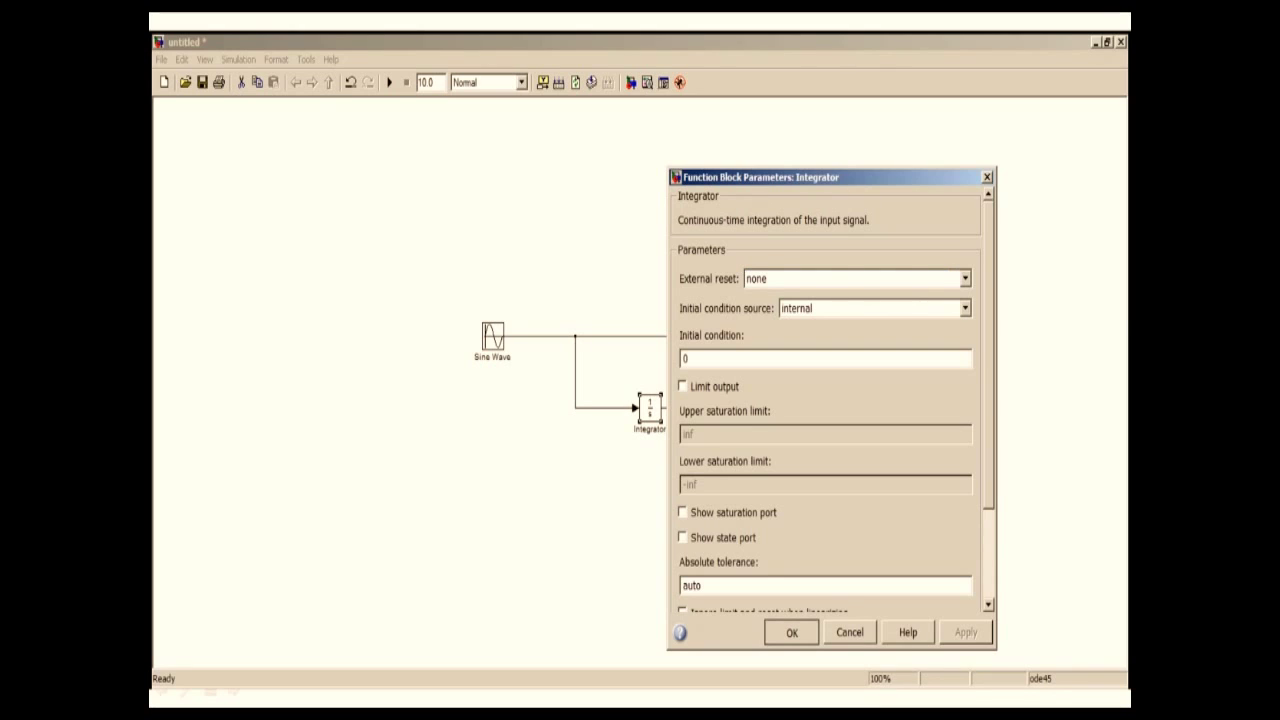
# - Add the text annotation "A Simple Simulink Model" to the model and position it centred above the block diagram
pyautogui.doubleClick(497, 230)
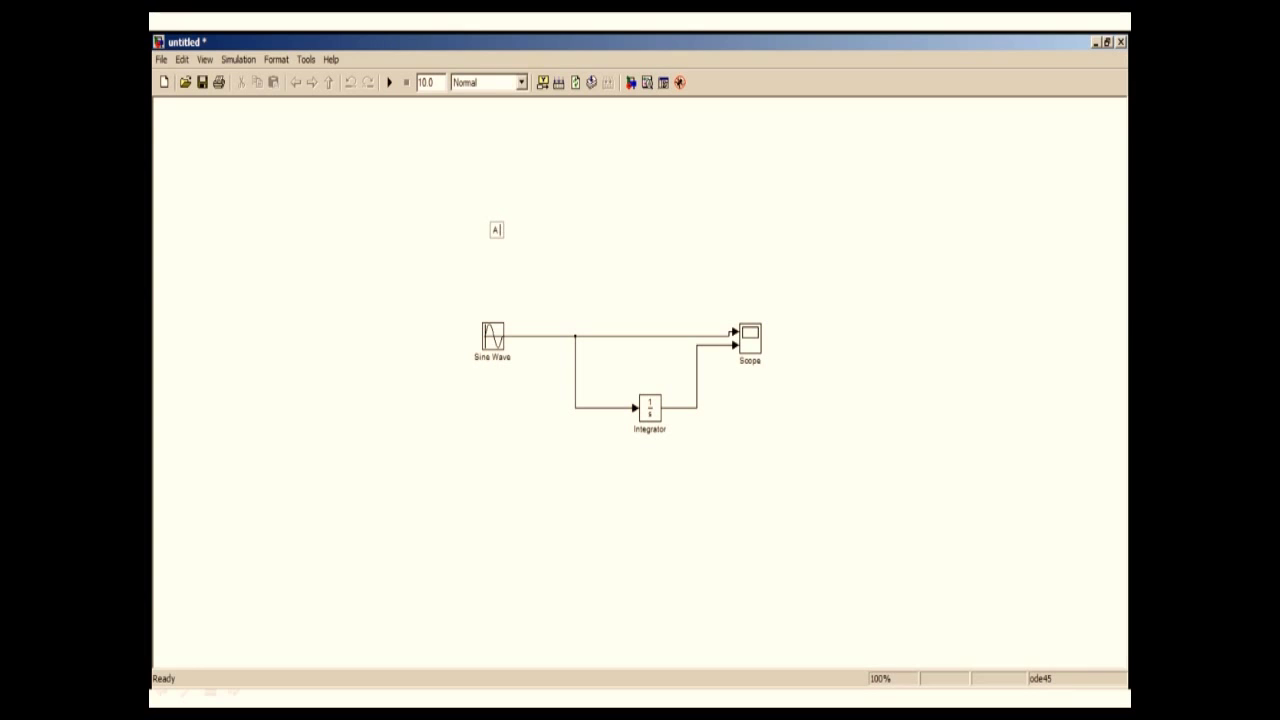
pyautogui.write('Simple Simulin')
pyautogui.press('Home')
pyautogui.write('A')
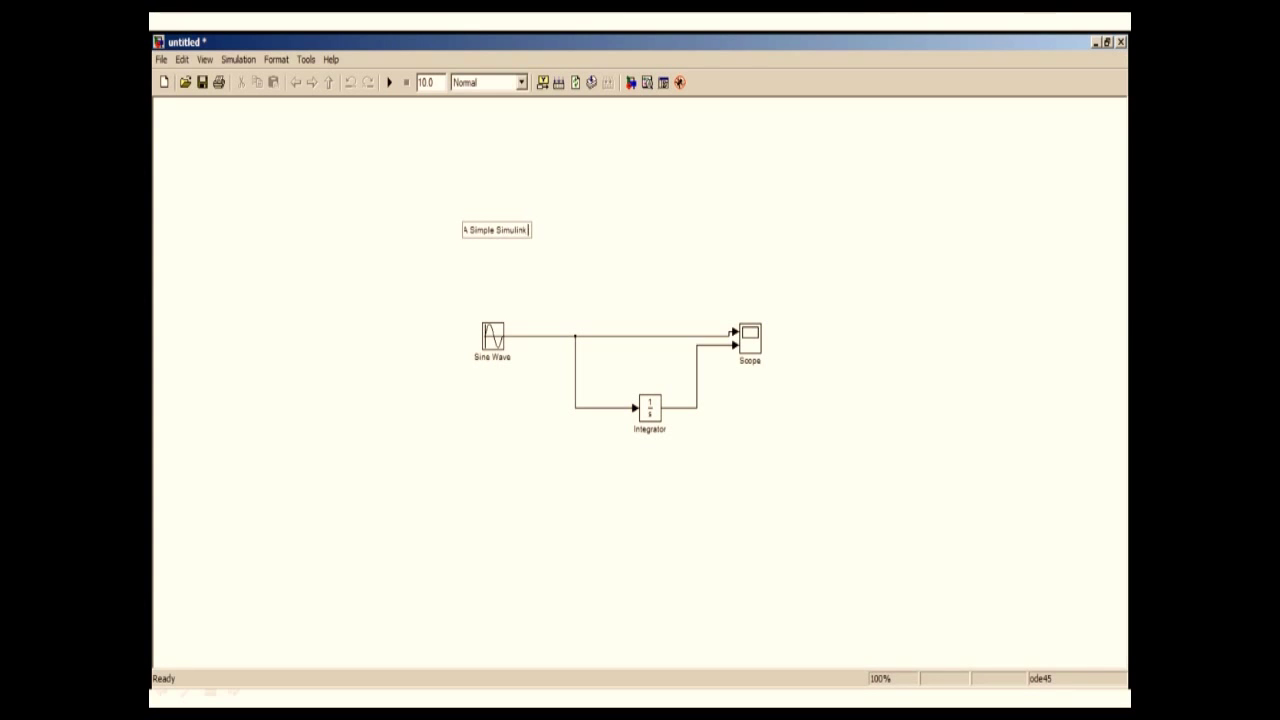
pyautogui.press('End')
pyautogui.write('k Model')
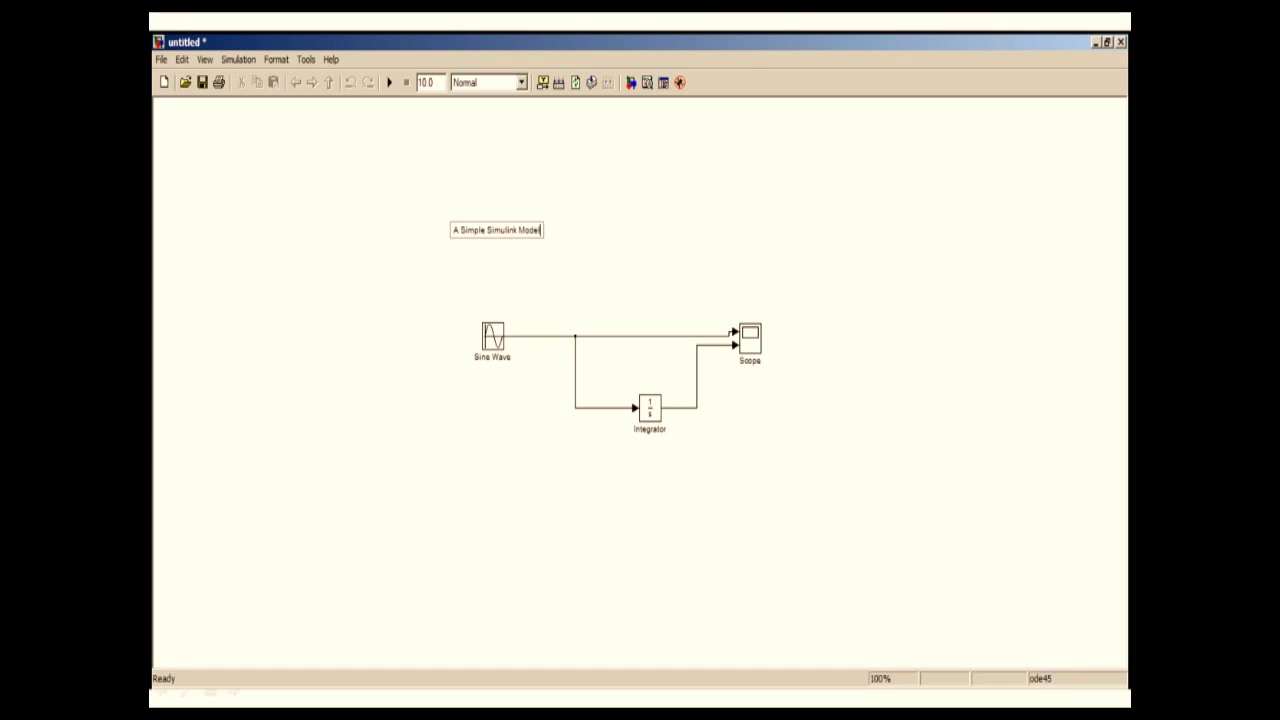
pyautogui.press('Escape')
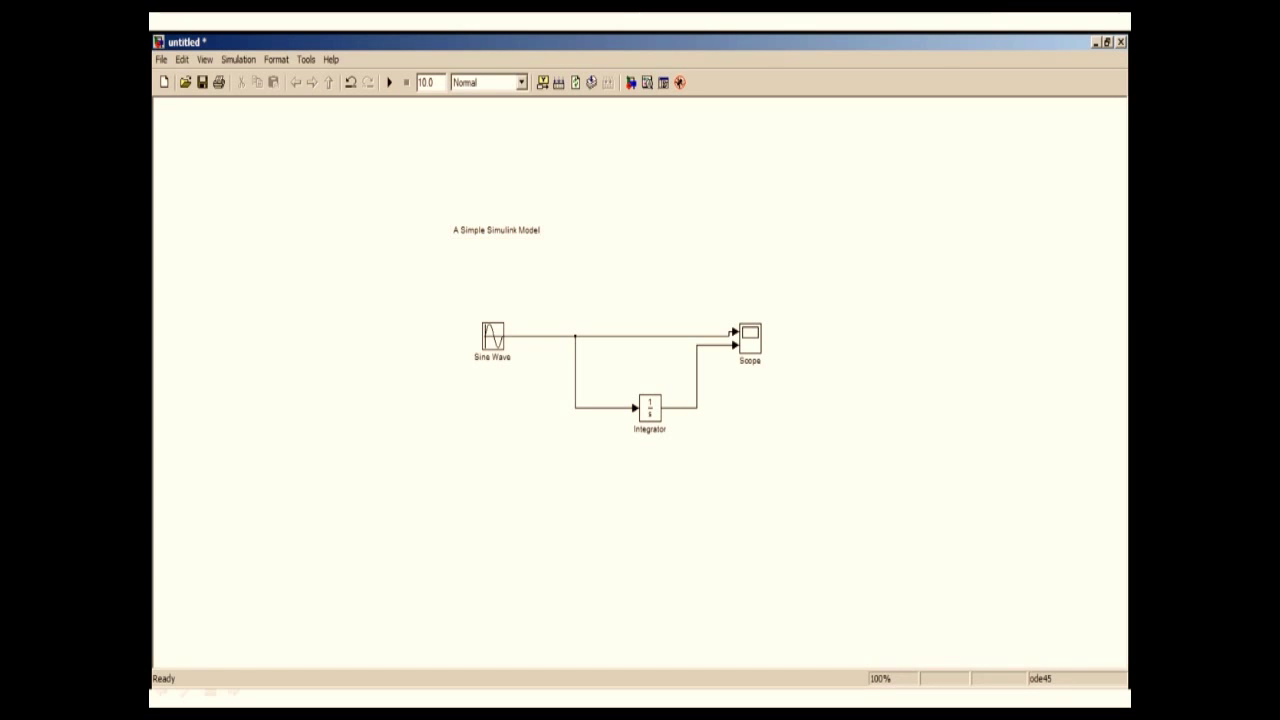
pyautogui.moveTo(497, 230); pyautogui.dragTo(600, 273)
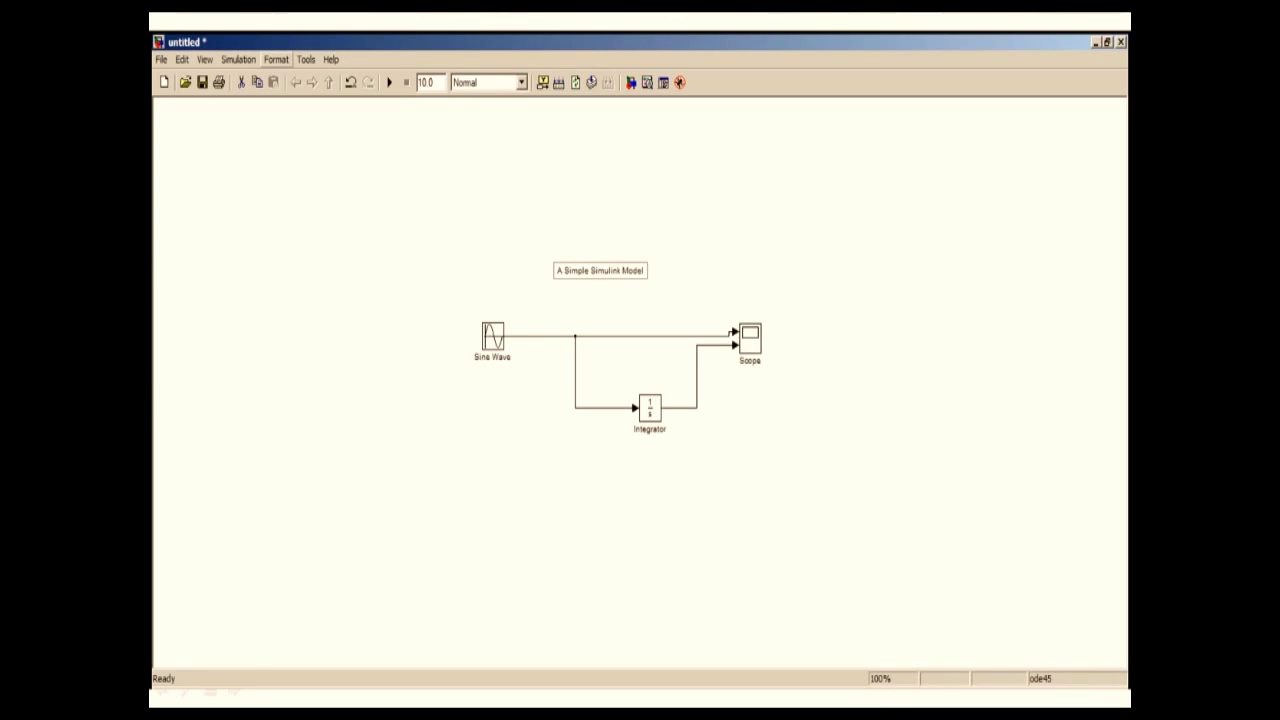
# - Set the annotation's font size to 20 and move the text slightly higher above the signal line
pyautogui.click(277, 60)
pyautogui.click(287, 78)
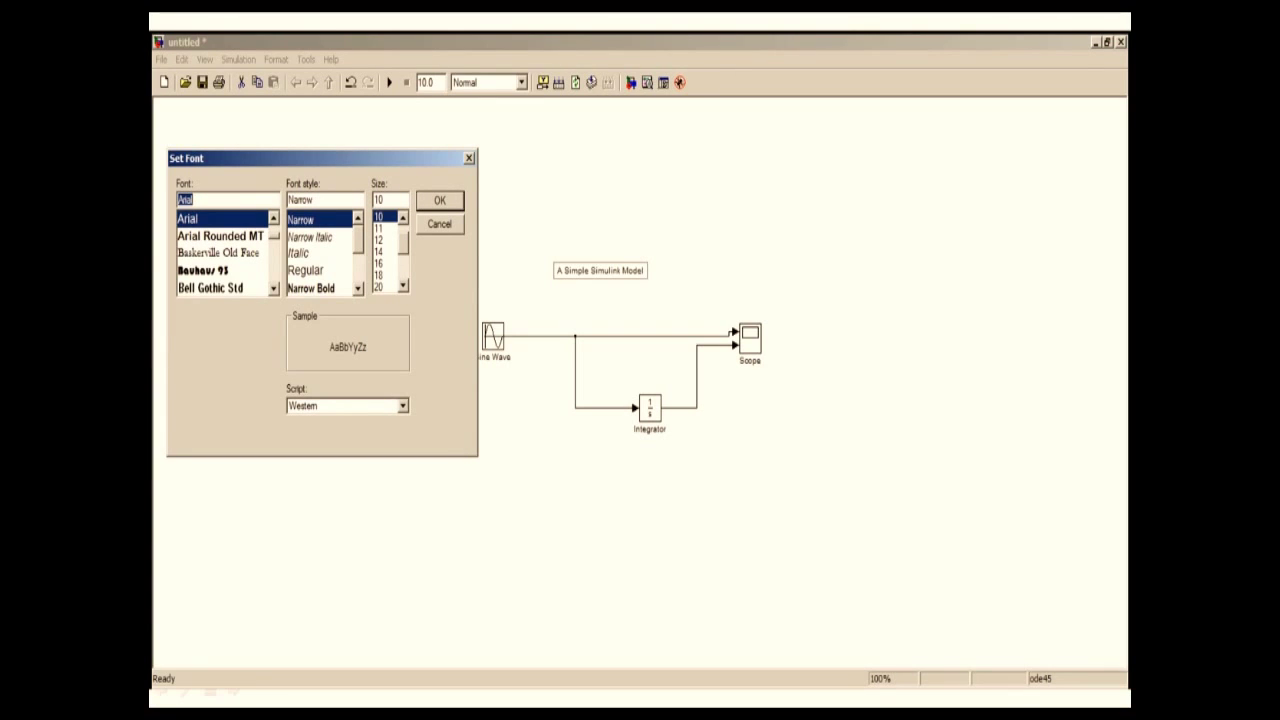
pyautogui.click(403, 286)
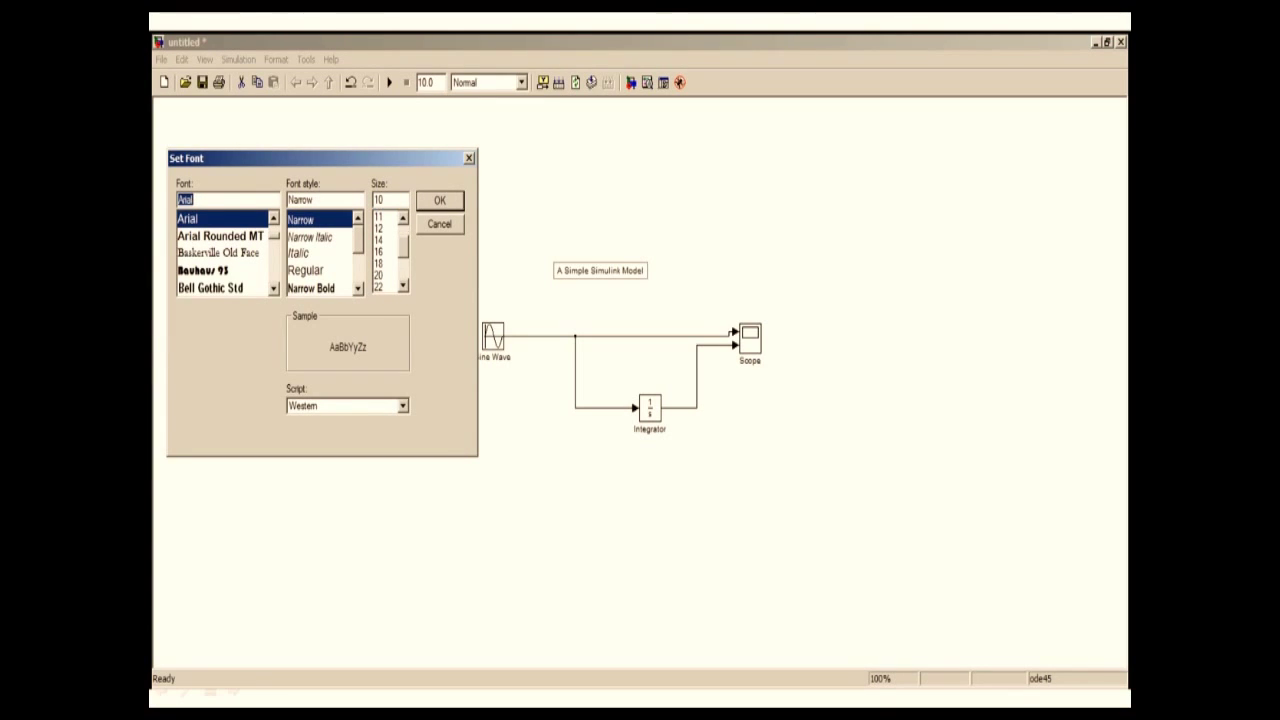
pyautogui.click(380, 275)
pyautogui.press('Return')
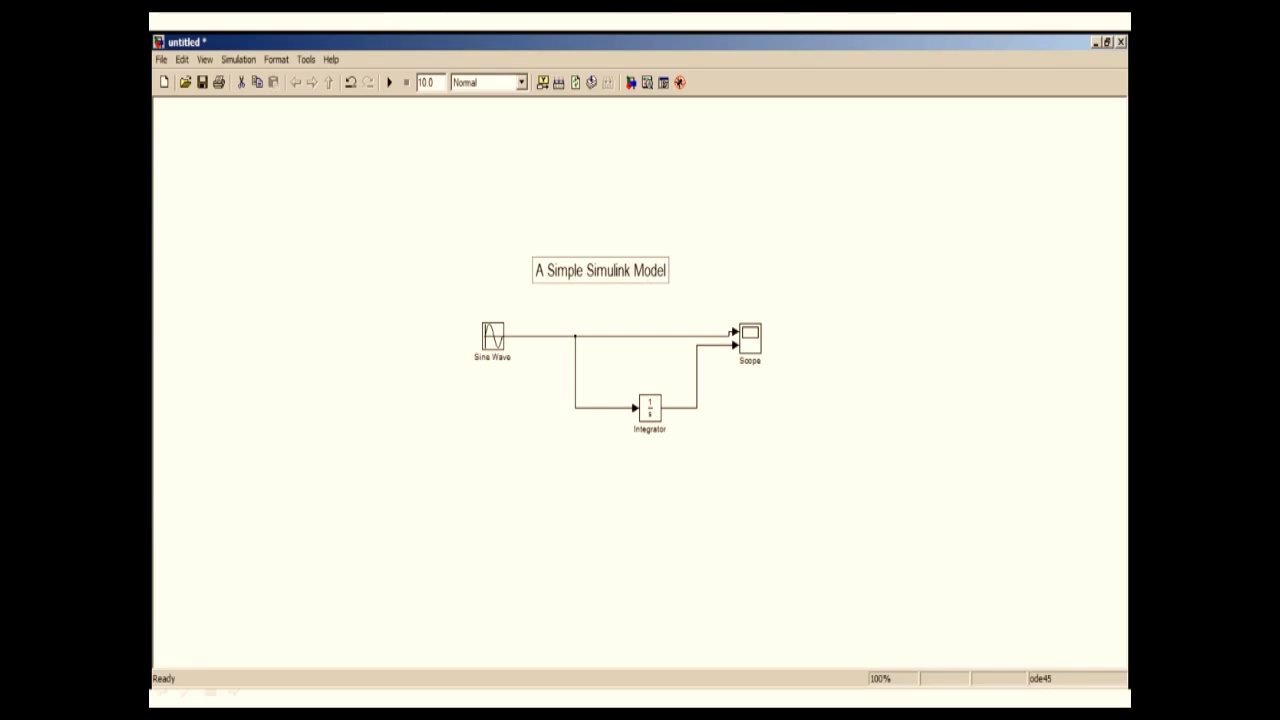
pyautogui.moveTo(600, 270); pyautogui.dragTo(600, 237)
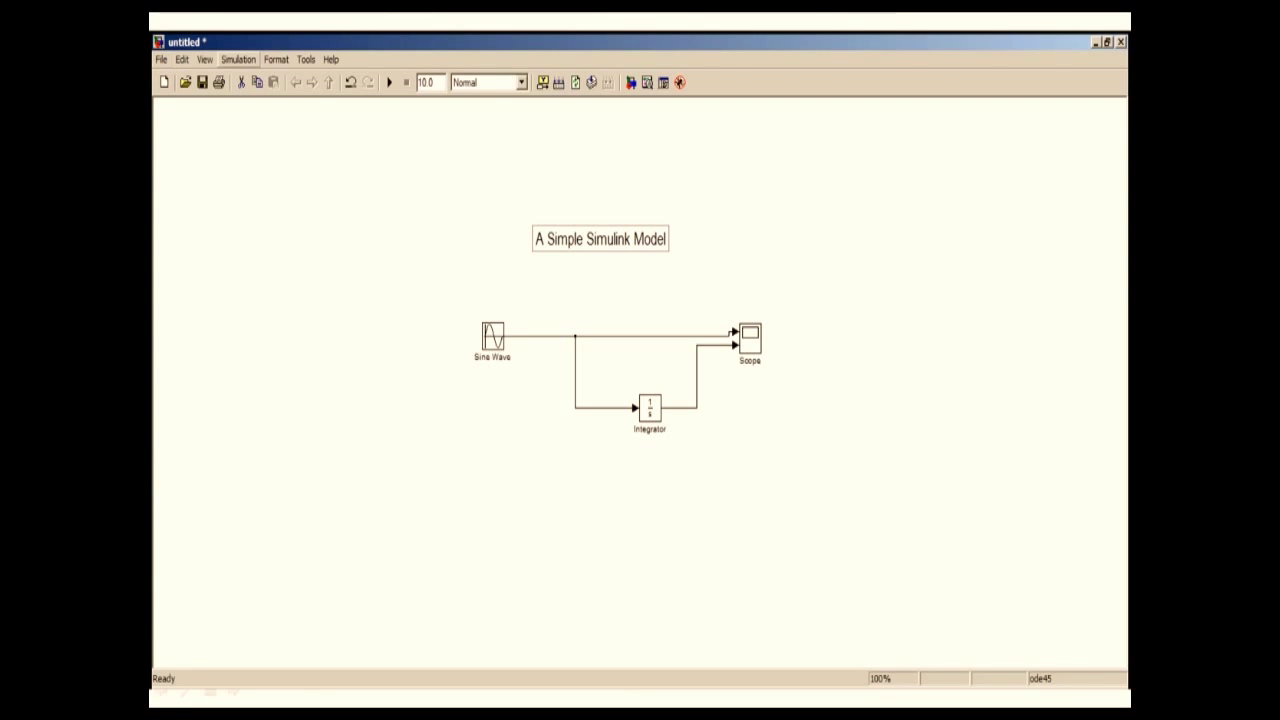
# - Review the model's solver configuration parameters, including start time, stop time, step type and solver, and accept them as they are
pyautogui.click(238, 59)
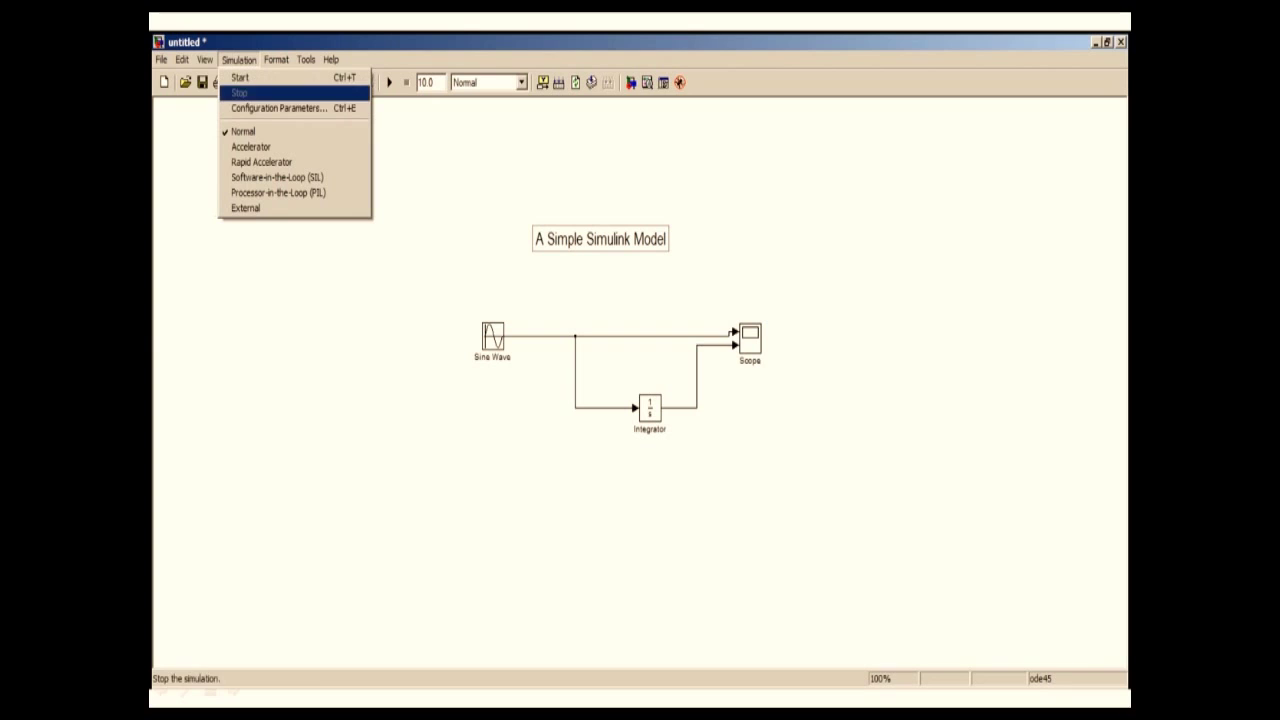
pyautogui.click(279, 108)
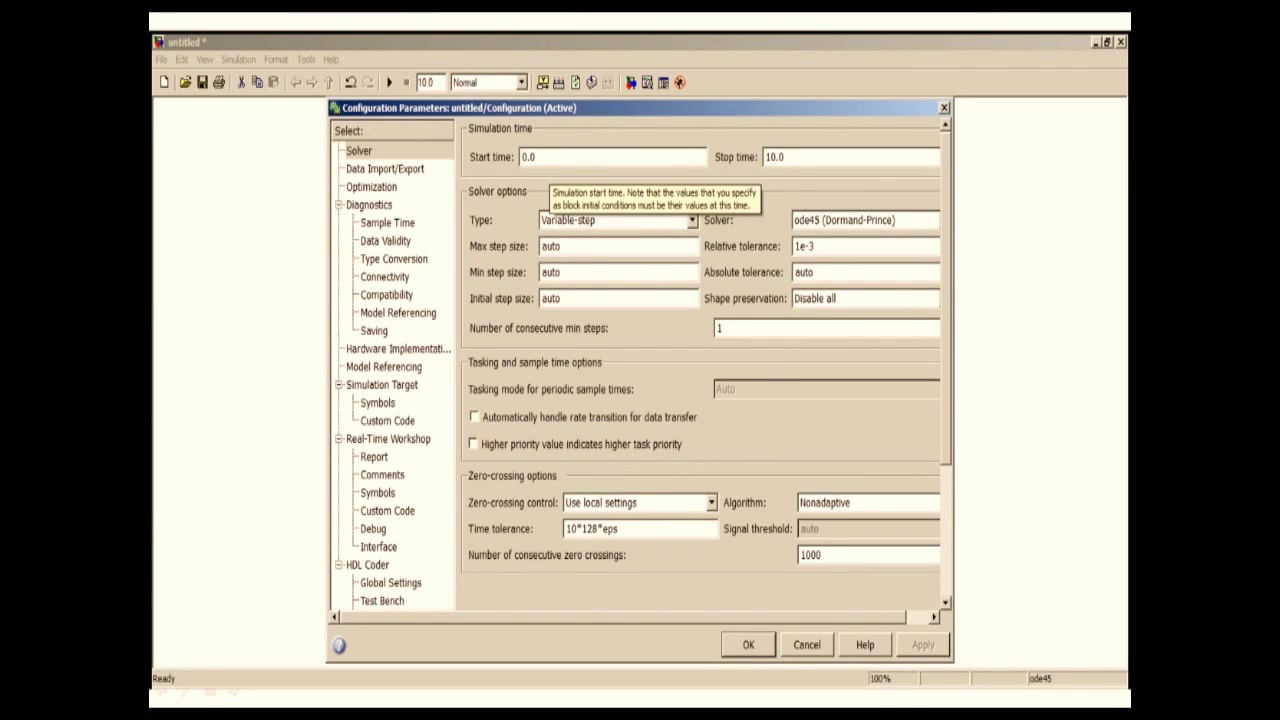
pyautogui.press('Tab')
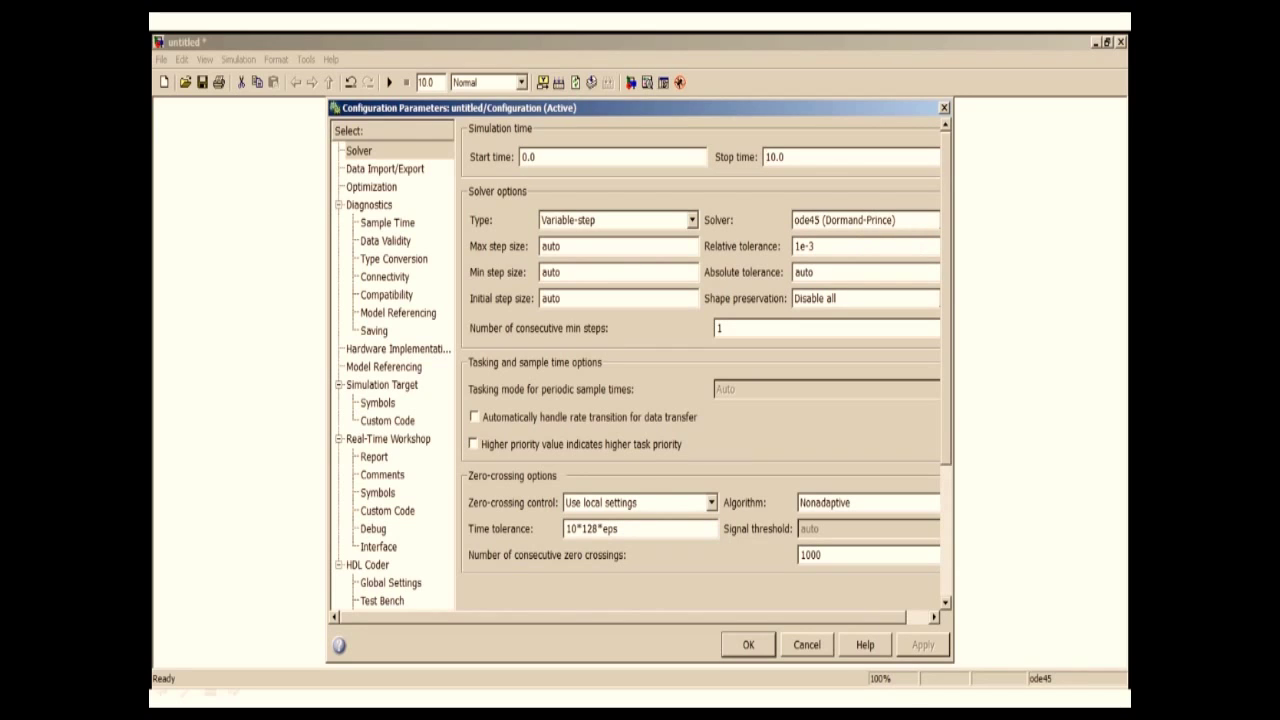
pyautogui.click(748, 645)
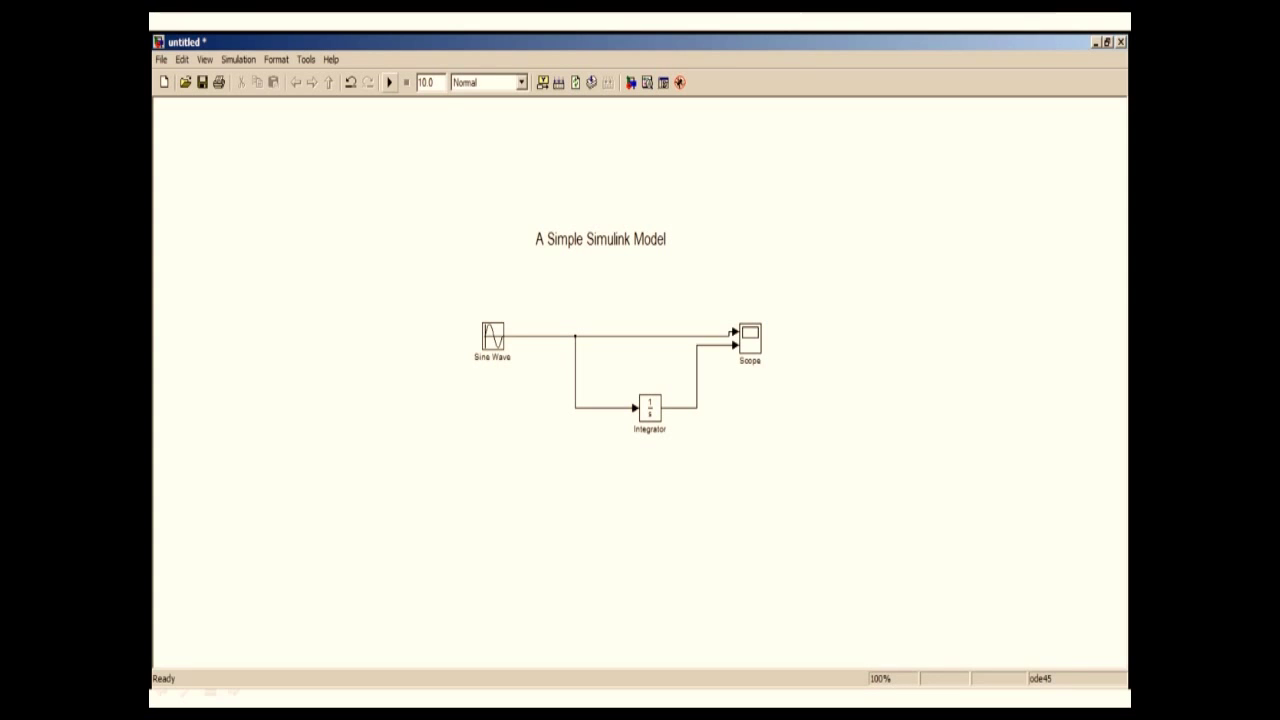
# - Run the simulation and open the Scope to display the sine wave and its integral
pyautogui.click(389, 82)
pyautogui.click(750, 338)
pyautogui.doubleClick(748, 337)
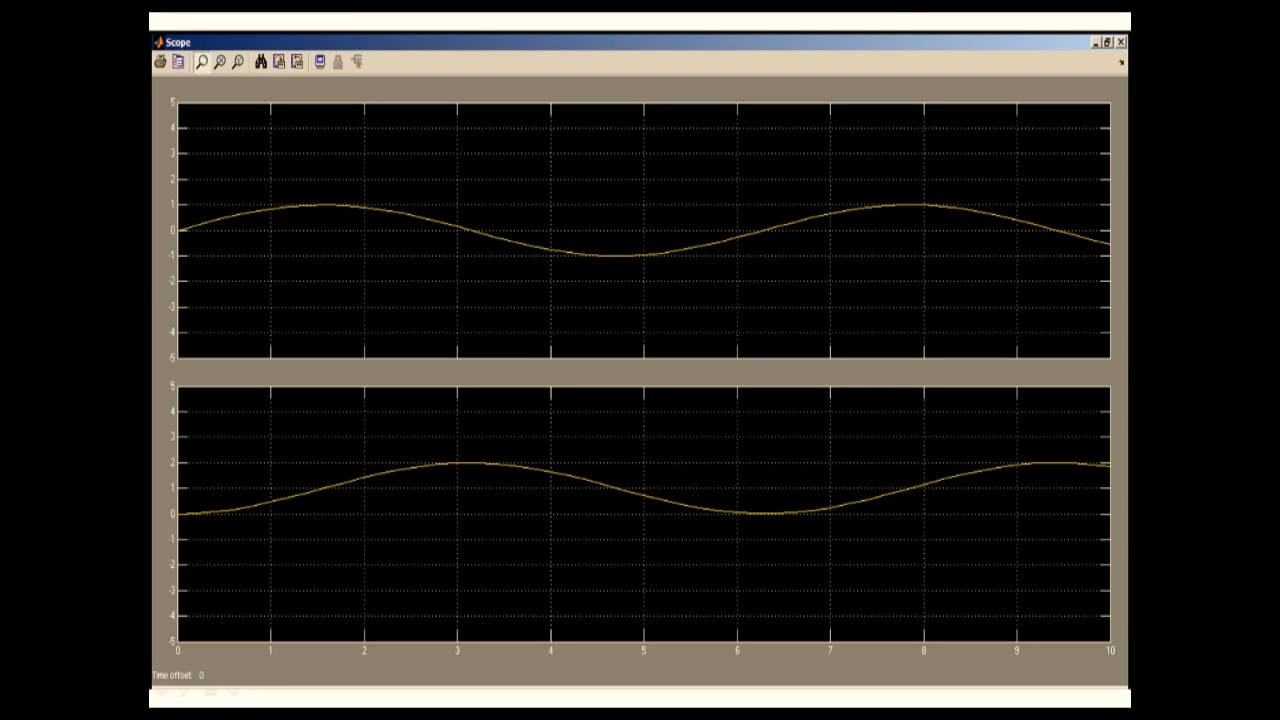
# - Autoscale both the upper and the lower axes of the Scope and close its window
pyautogui.rightClick(407, 260)
pyautogui.click(440, 287)
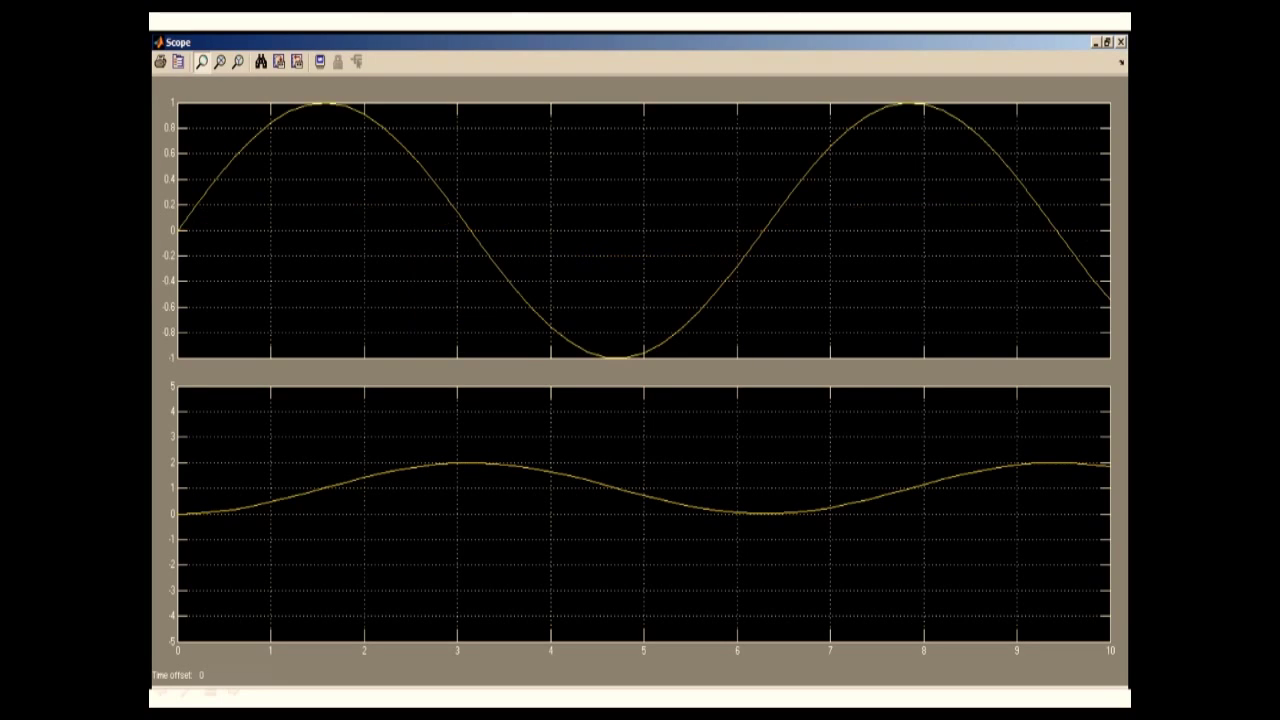
pyautogui.rightClick(463, 508)
pyautogui.click(496, 534)
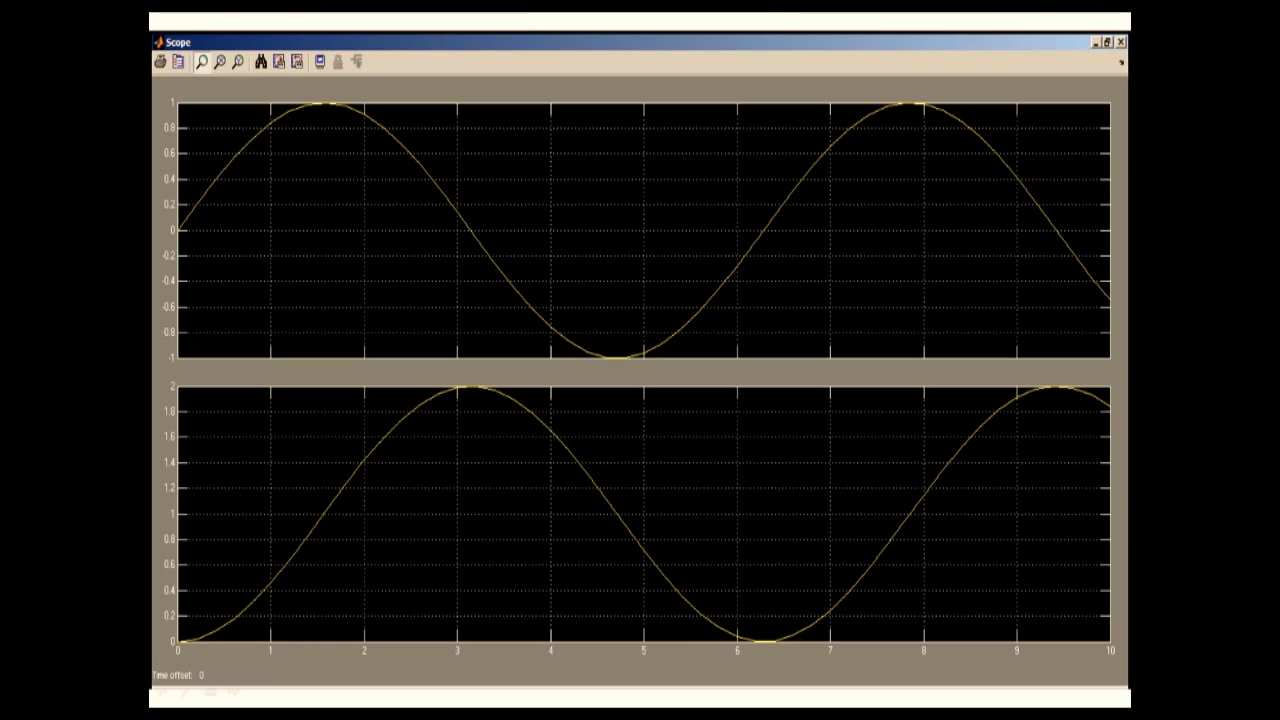
pyautogui.click(1120, 42)
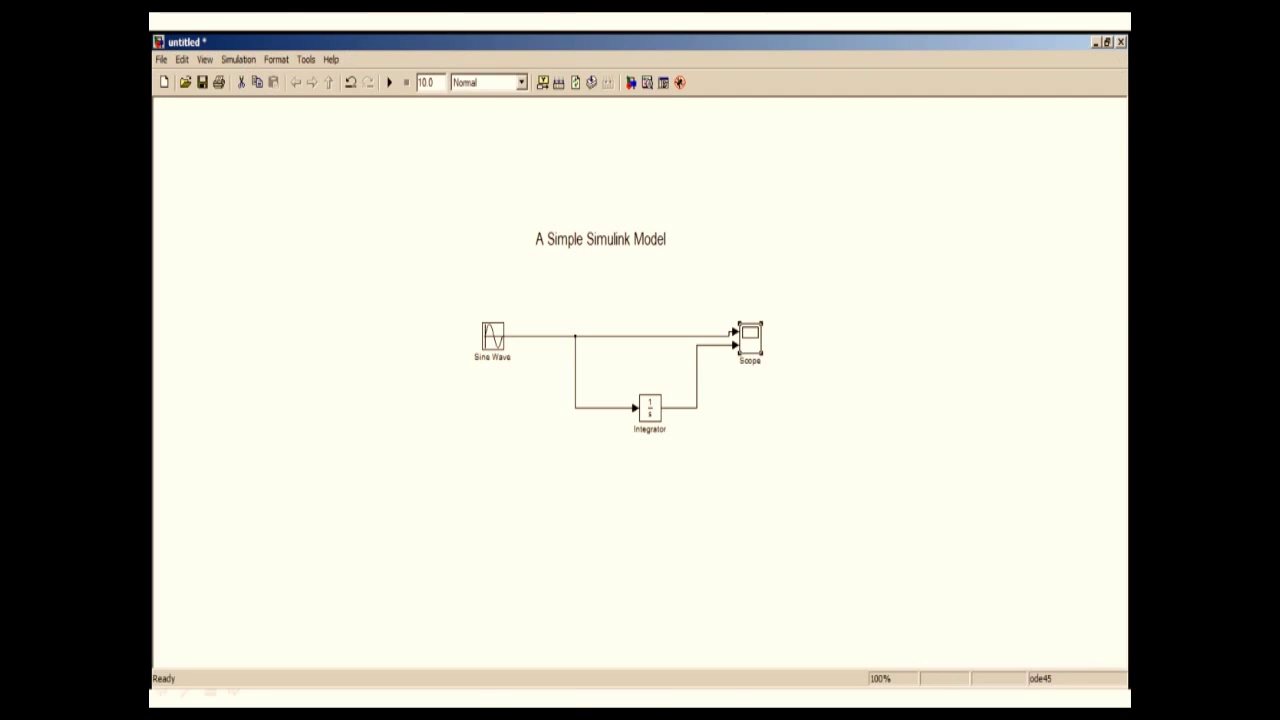